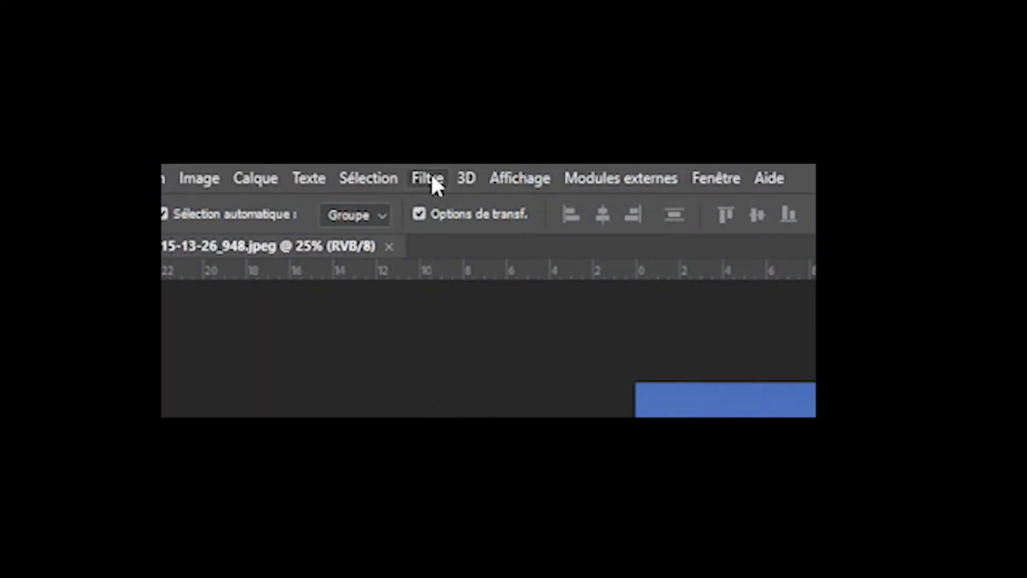
# Open Neural Filters for the landscape photo and enable the Mix de paysages filter.
pyautogui.click(428, 178)
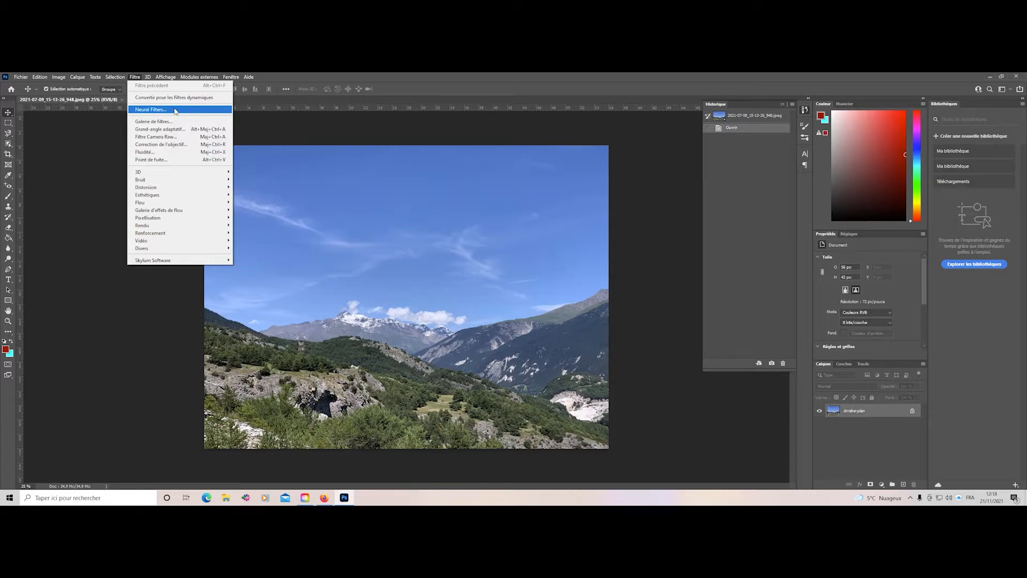
pyautogui.click(176, 110)
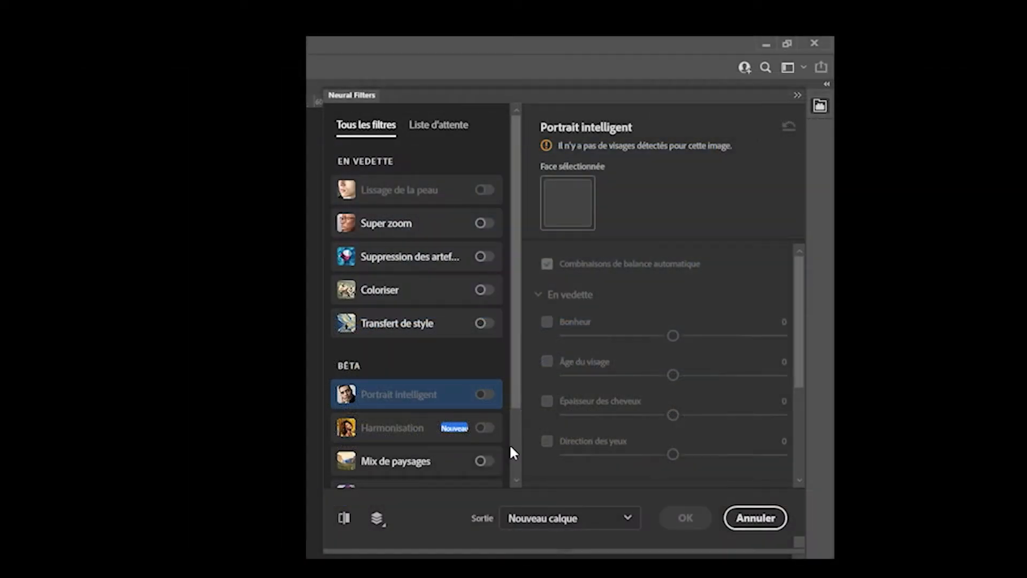
pyautogui.click(458, 465)
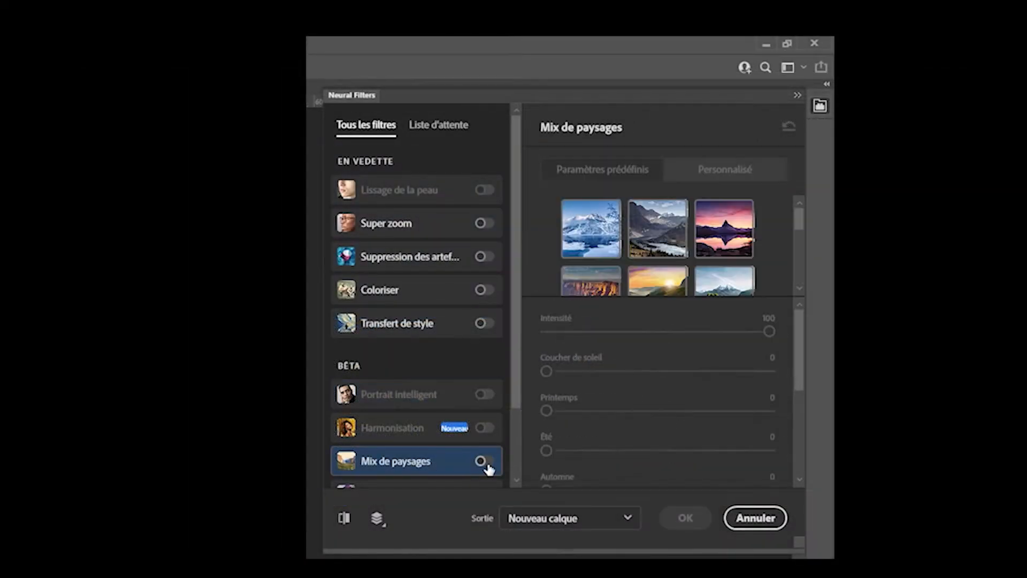
pyautogui.click(486, 465)
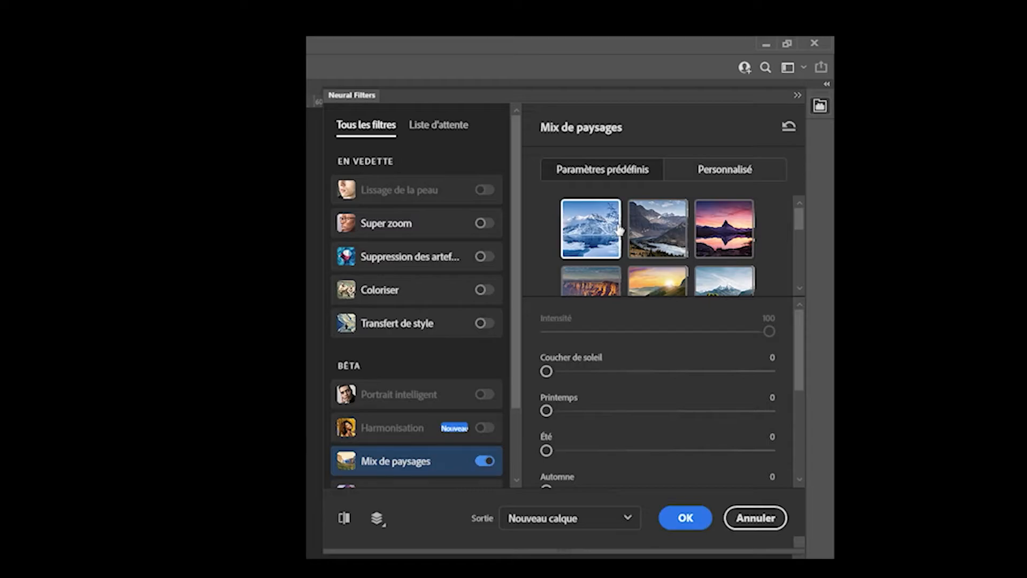
# Look through the predefined landscapes and apply the snowy blue mountain-lake preset to the photo.
pyautogui.scroll(-5, 631, 229)
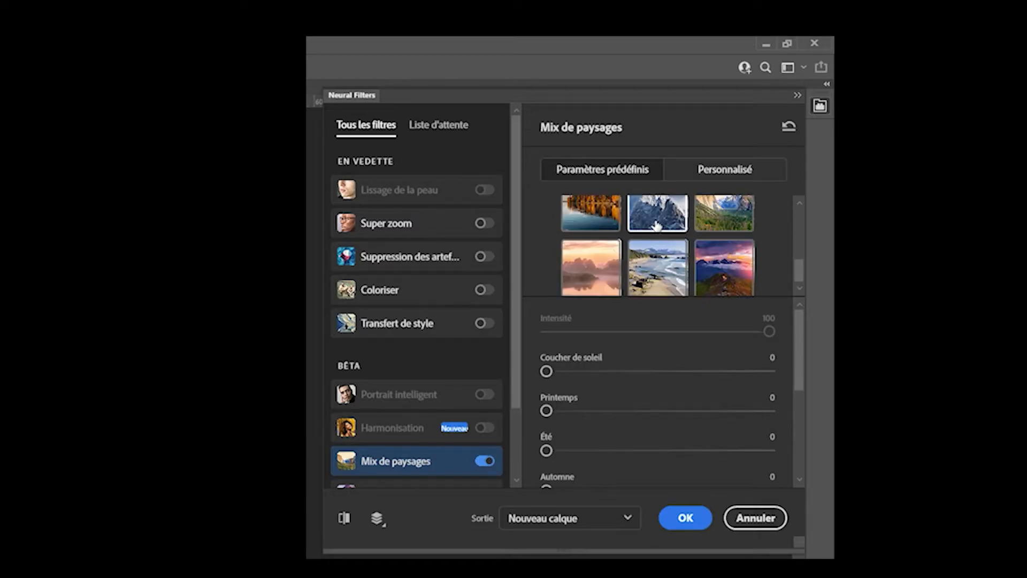
pyautogui.scroll(4, 657, 229)
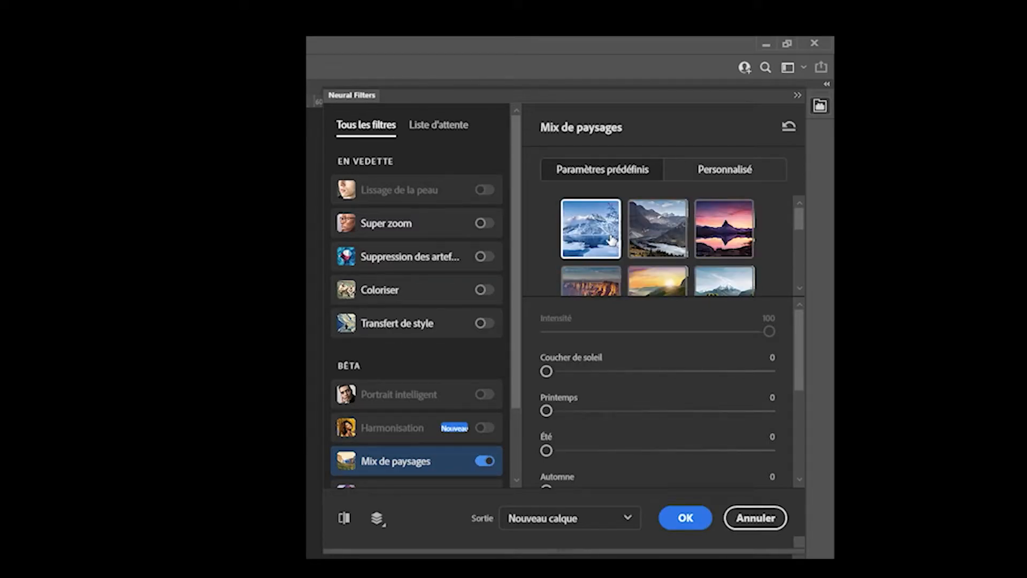
pyautogui.click(612, 239)
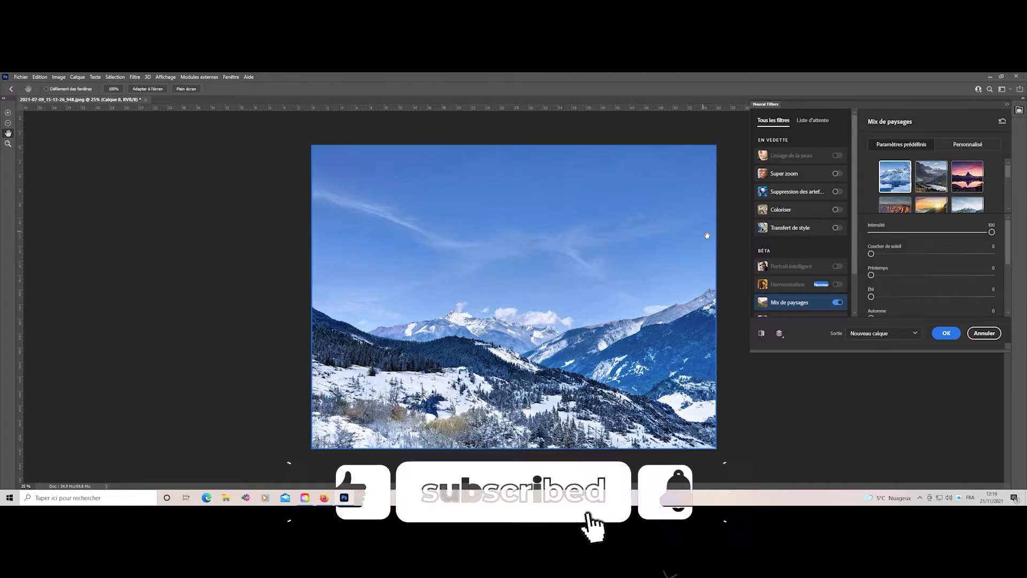
pyautogui.scroll(-2, 947, 190)
pyautogui.scroll(-2, 947, 190)
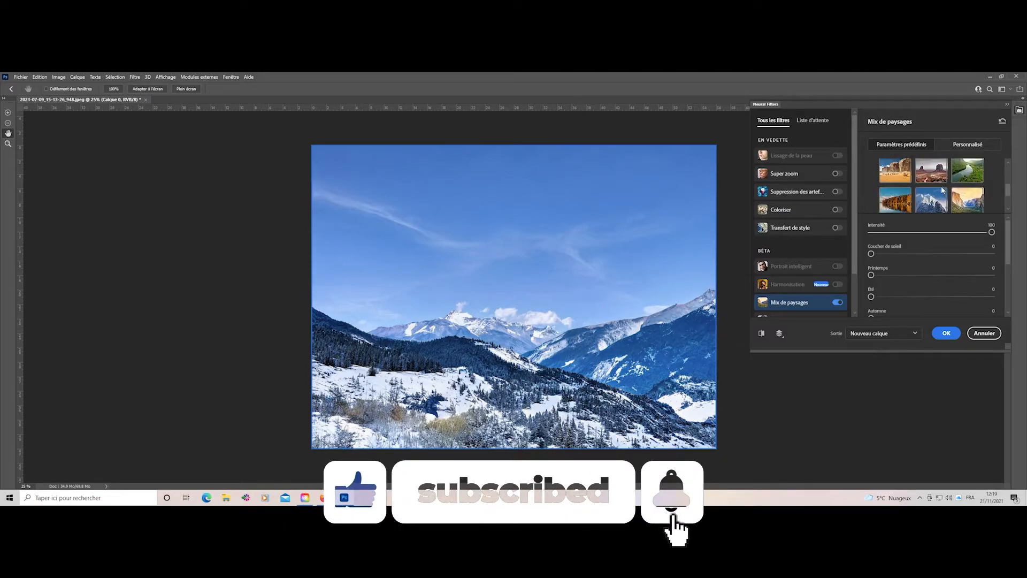
pyautogui.click(931, 200)
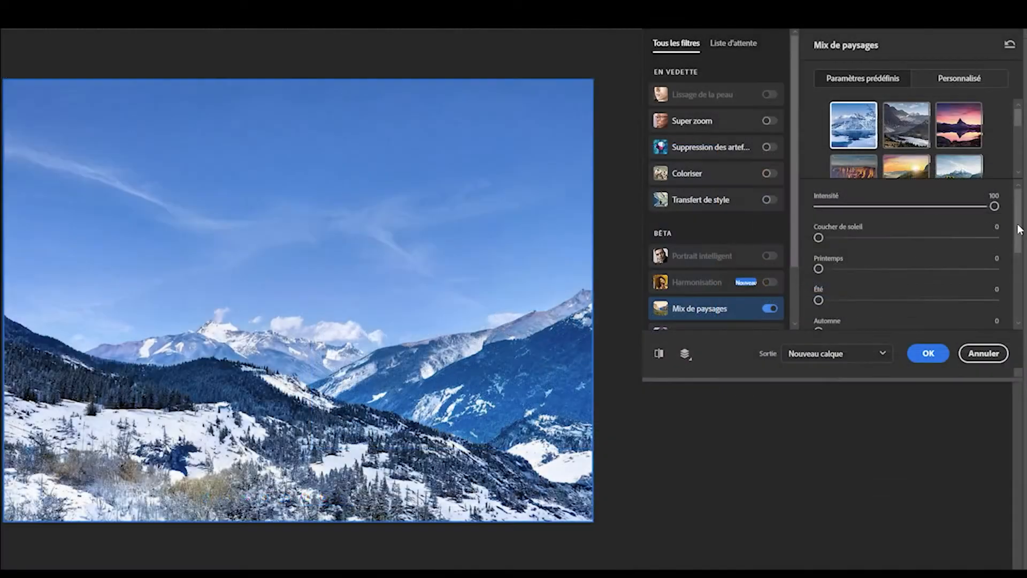
pyautogui.moveTo(1008, 244); pyautogui.dragTo(1005, 201)
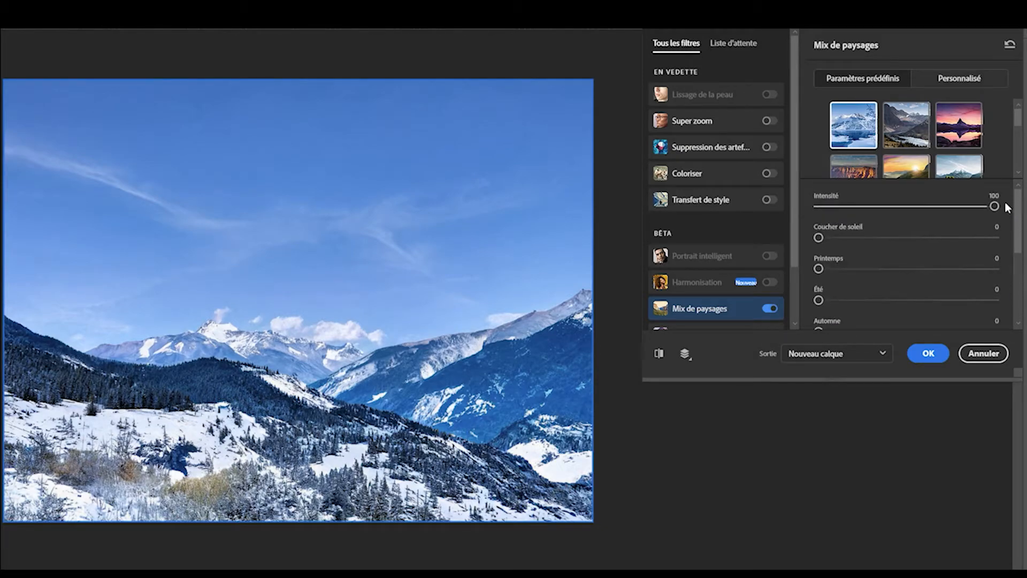
# Compare the snowy version with the original photo by switching the preview back and forth.
pyautogui.click(663, 356)
pyautogui.click(663, 357)
pyautogui.click(663, 356)
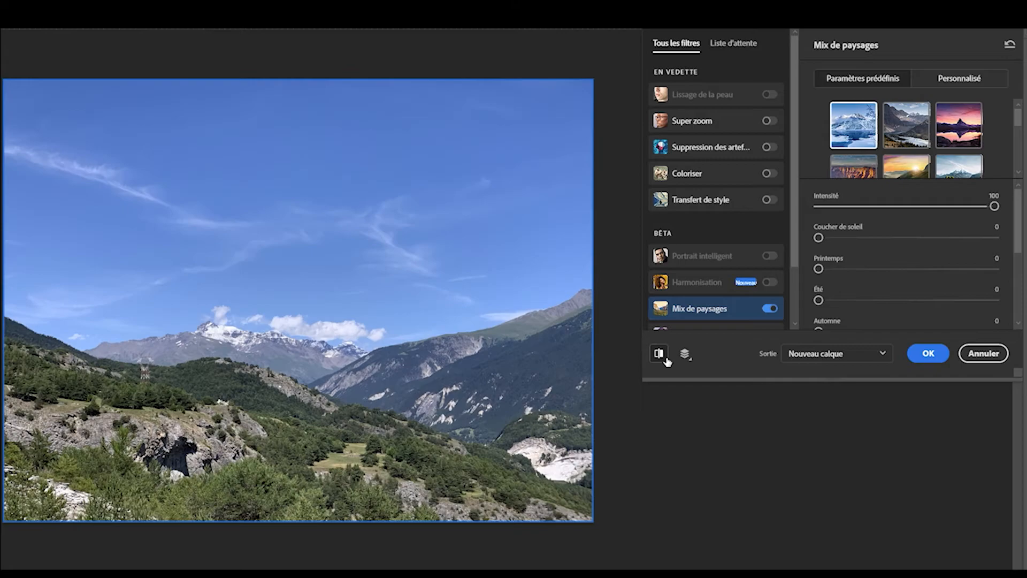
pyautogui.click(664, 356)
pyautogui.click(663, 356)
pyautogui.click(663, 357)
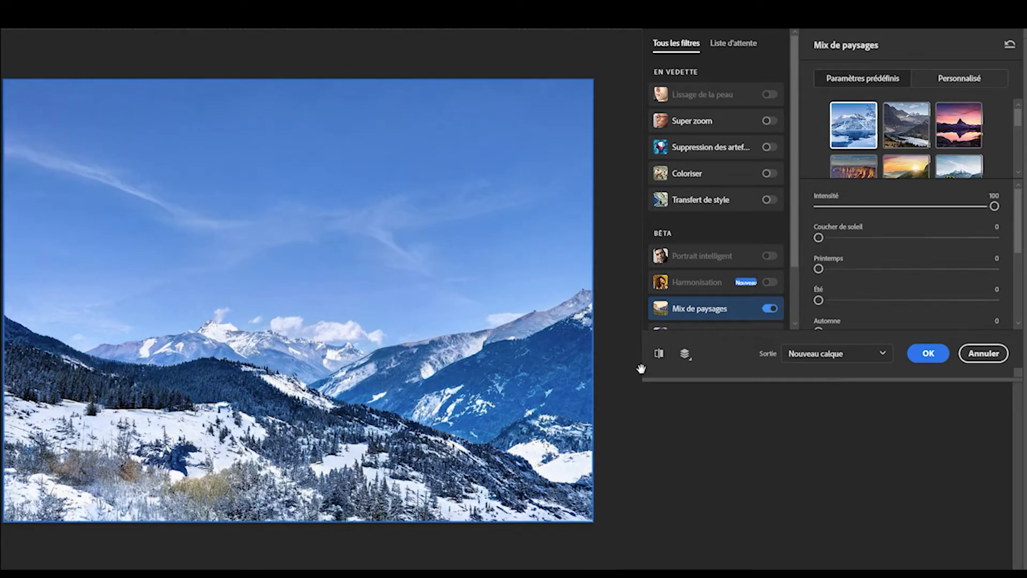
pyautogui.click(659, 353)
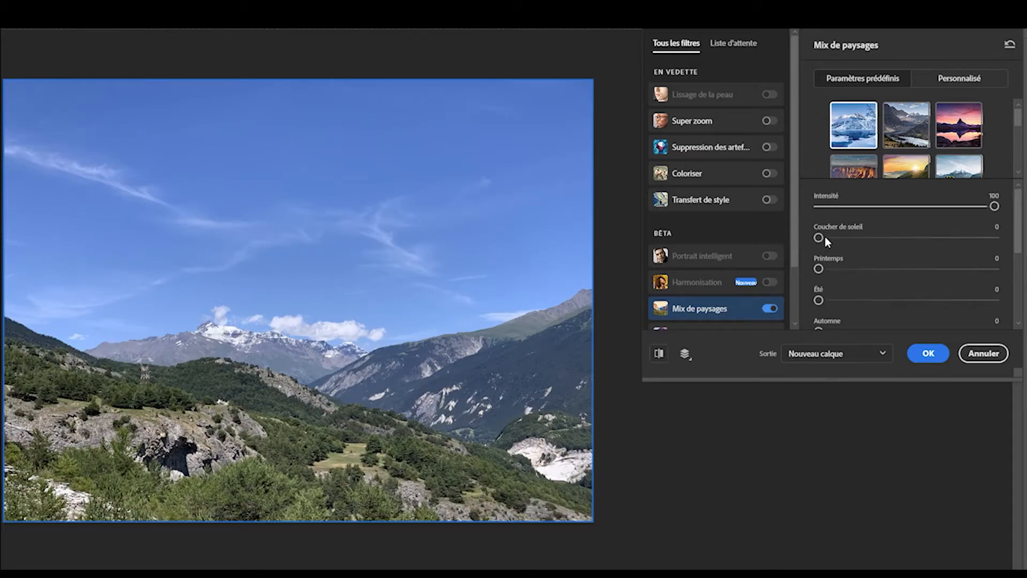
# Compare a Coucher de soleil value of 48 on the snowy landscape with the original, and reset the value to 0.
pyautogui.moveTo(818, 238); pyautogui.dragTo(903, 238)
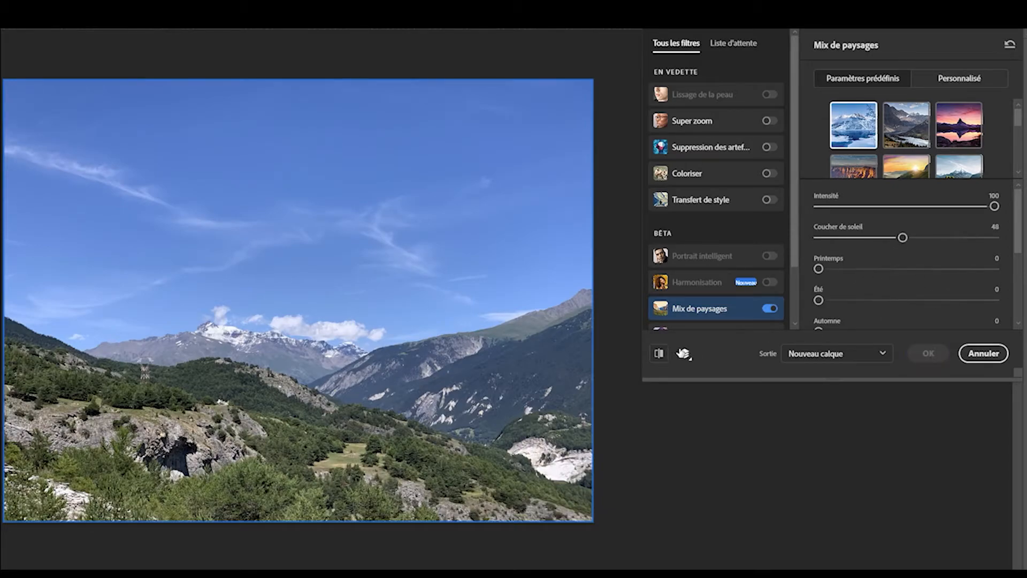
pyautogui.click(661, 356)
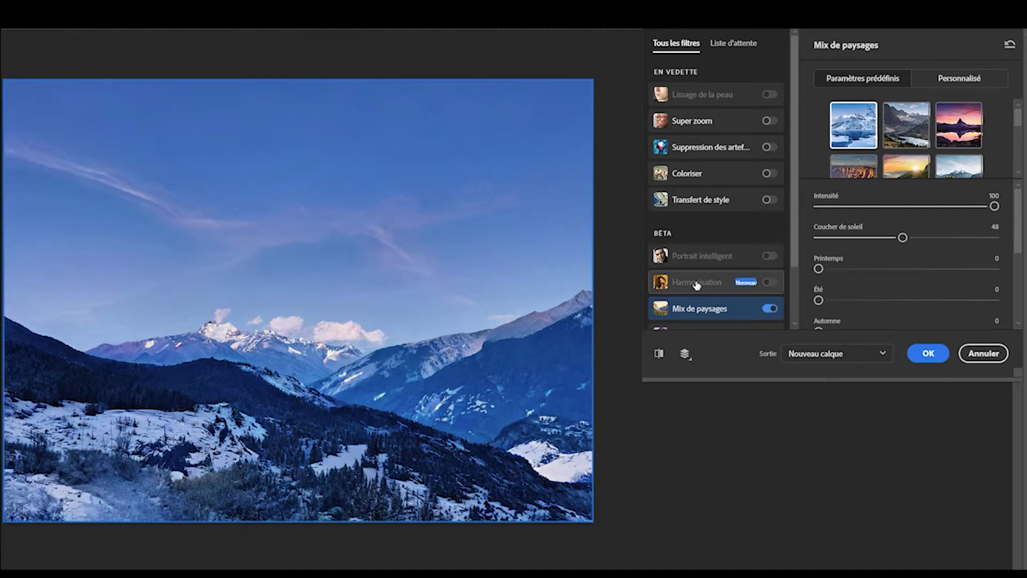
pyautogui.click(660, 356)
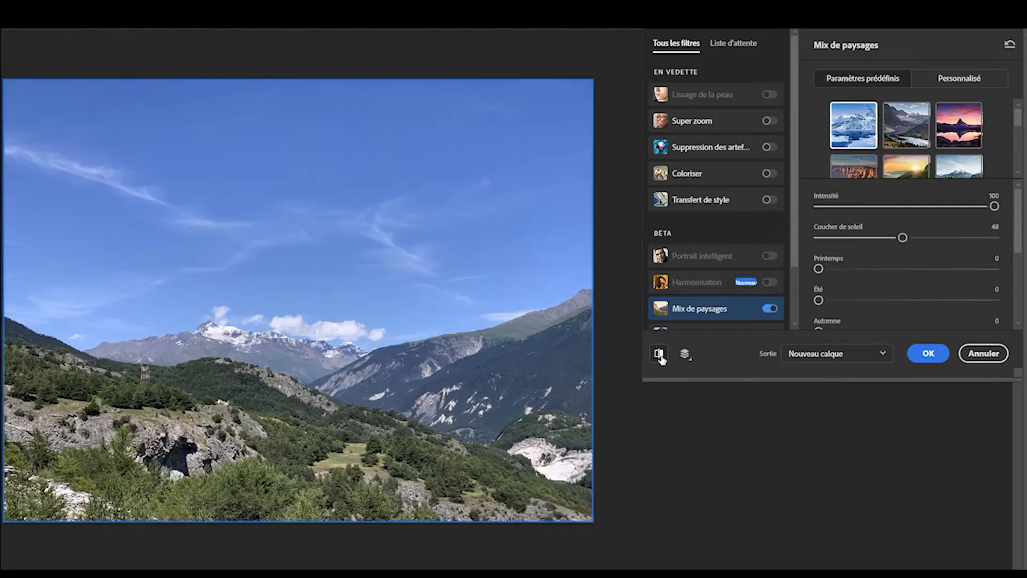
pyautogui.click(660, 356)
pyautogui.moveTo(905, 239); pyautogui.dragTo(788, 252)
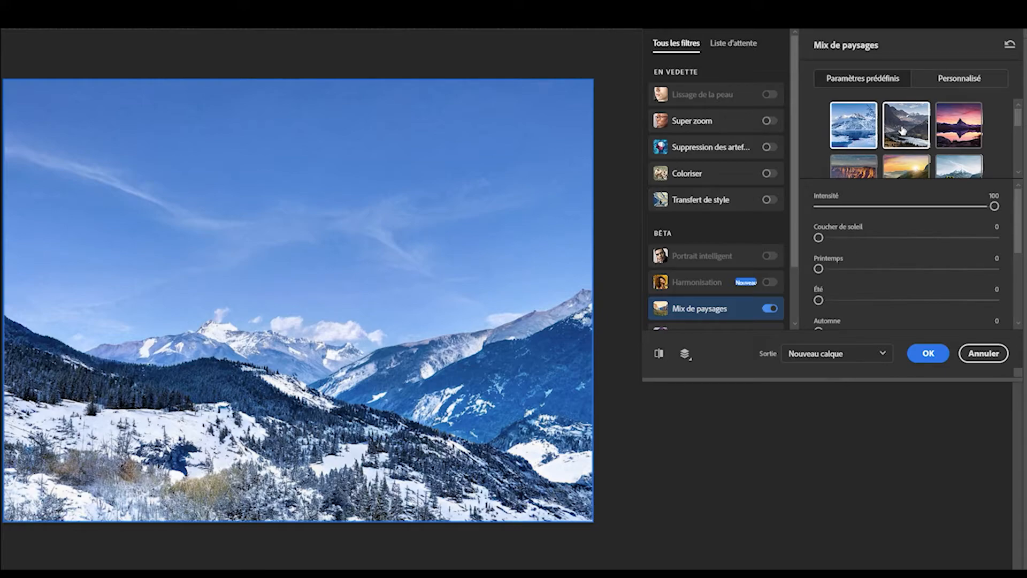
# Apply the grey rocky mountain-valley preset and compare its result with the original photo.
pyautogui.click(903, 130)
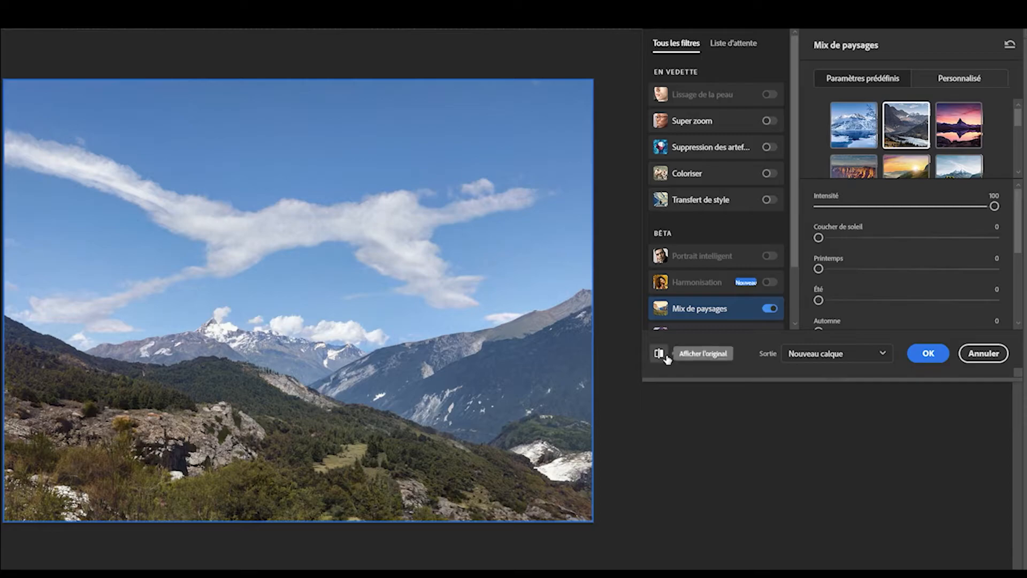
pyautogui.moveTo(667, 358); pyautogui.dragTo(666, 357)
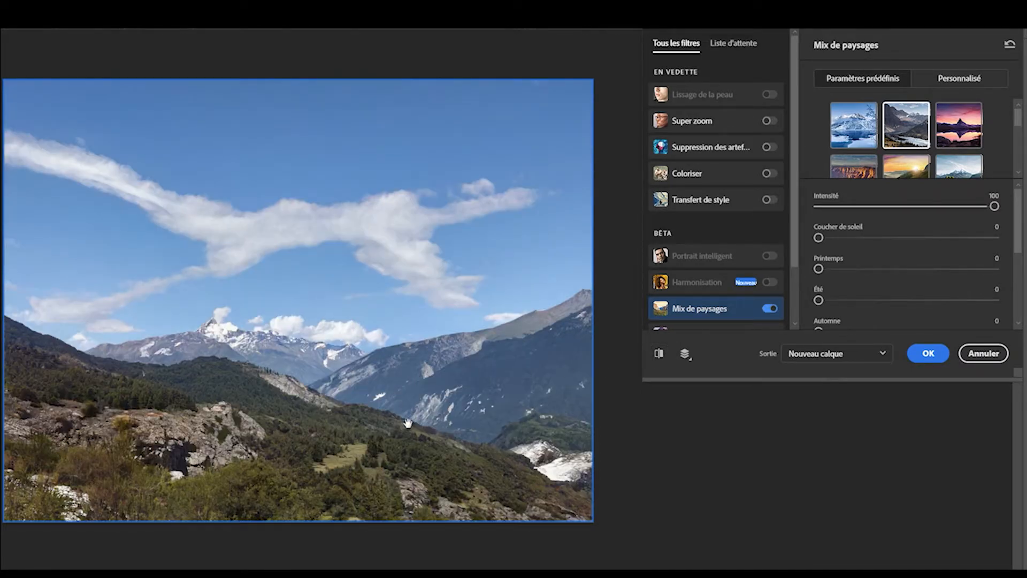
pyautogui.click(668, 355)
pyautogui.click(669, 356)
pyautogui.click(660, 355)
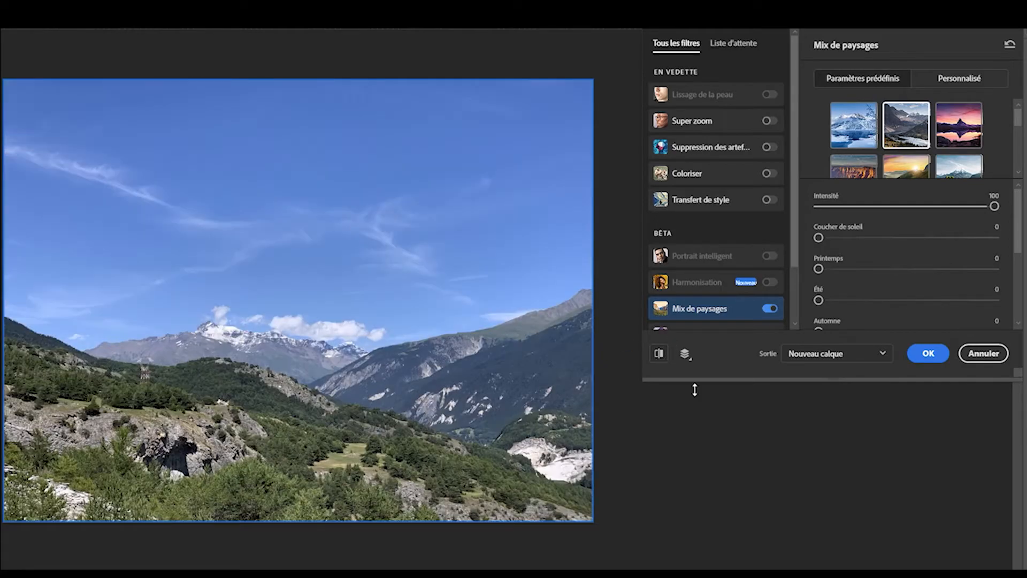
# Apply the purple and pink sunset preset with the mountain peak and compare it with the original photo.
pyautogui.click(964, 131)
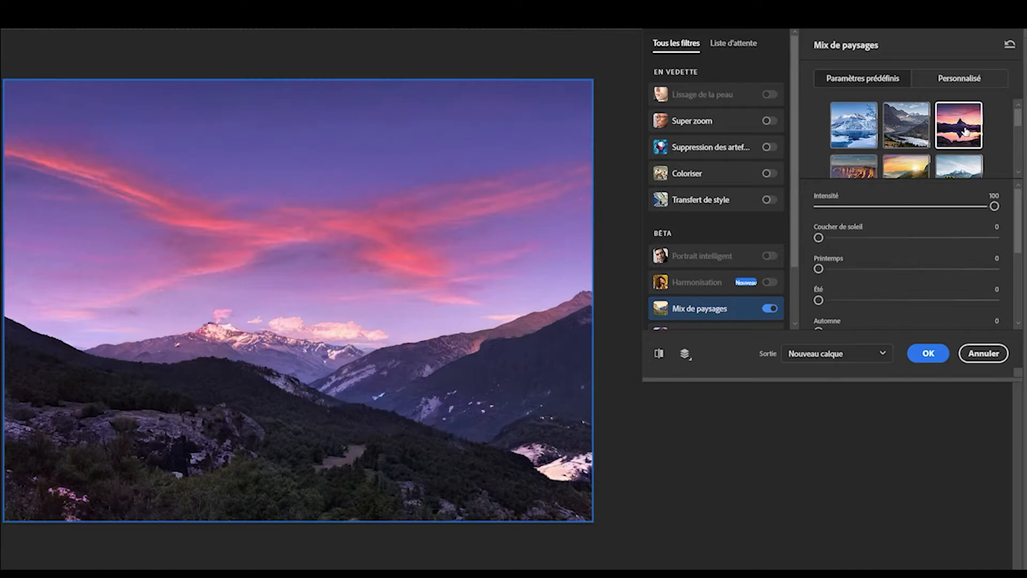
pyautogui.click(659, 356)
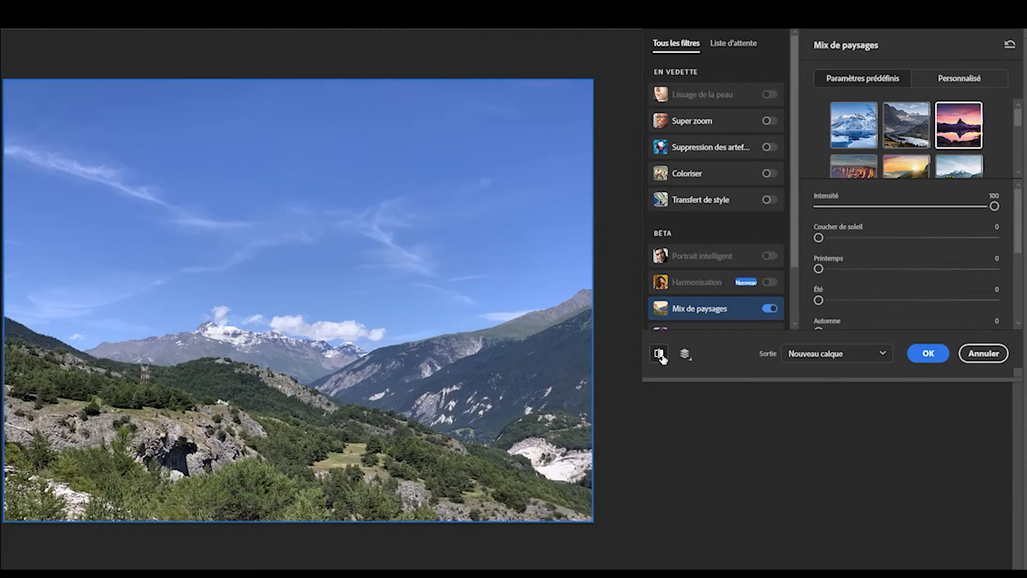
pyautogui.click(660, 355)
pyautogui.click(660, 355)
pyautogui.click(660, 355)
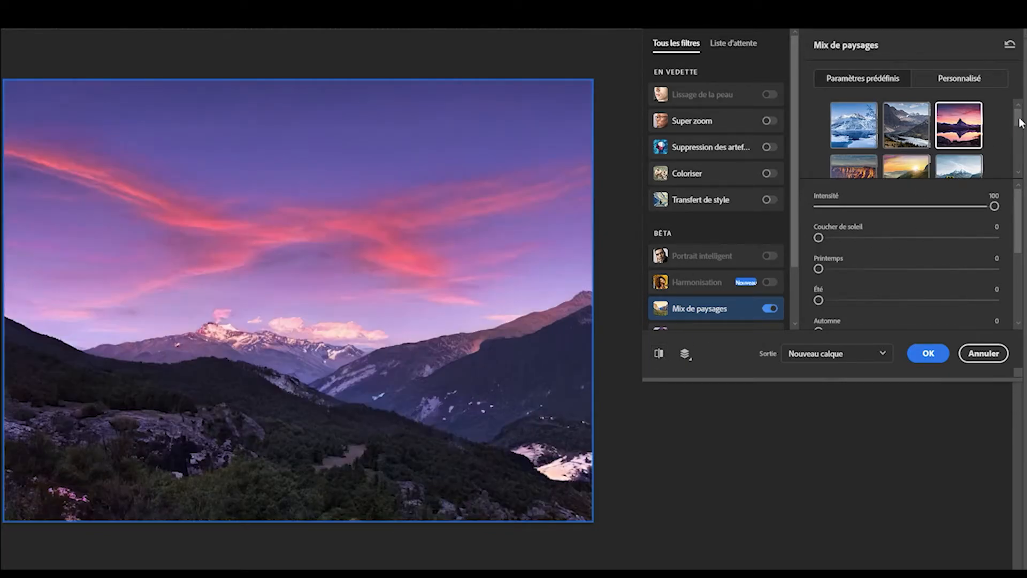
# Apply the red canyon preset from the second row and compare it with the original photo.
pyautogui.scroll(-1, 1018, 123)
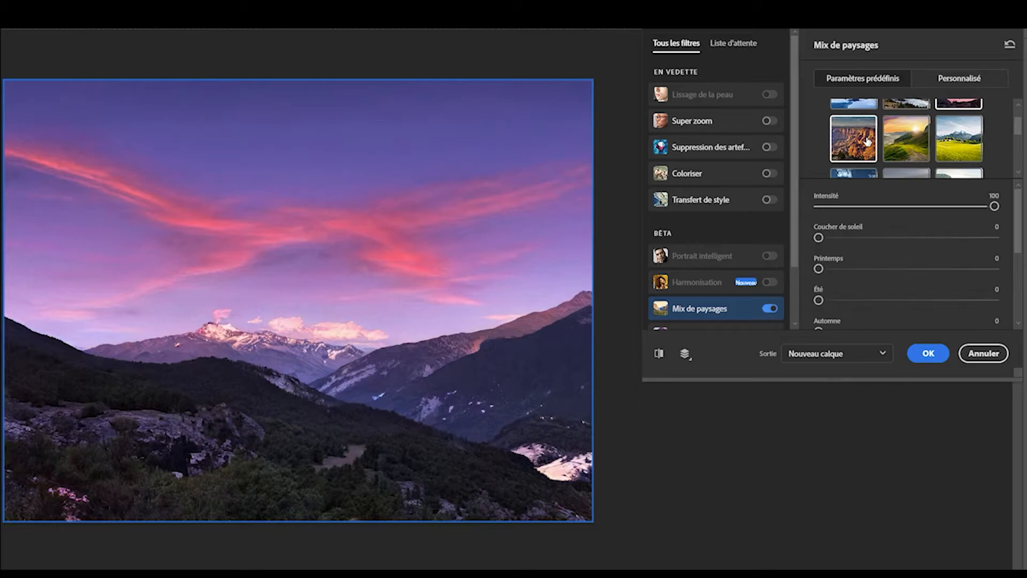
pyautogui.click(867, 140)
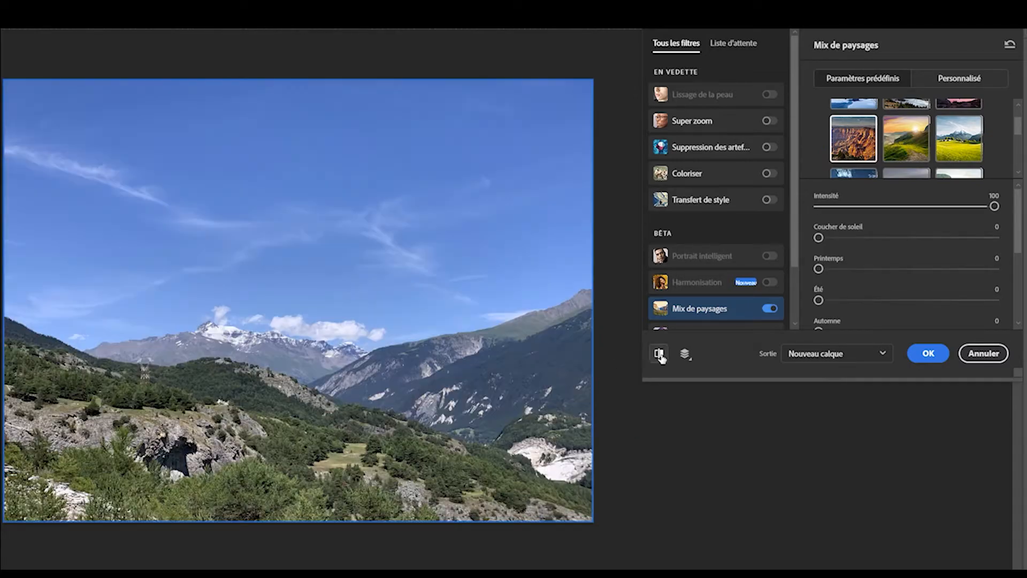
pyautogui.click(659, 354)
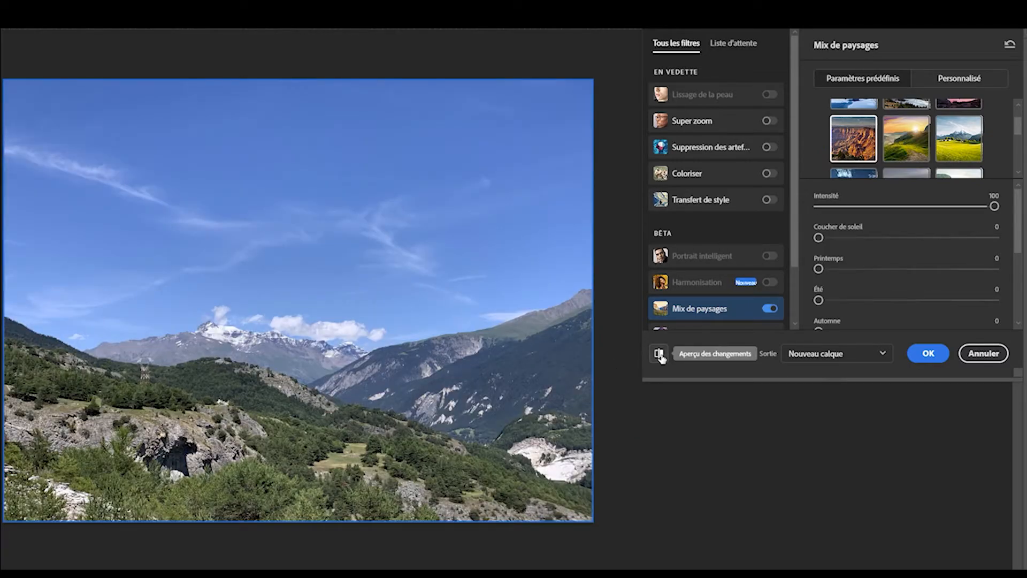
pyautogui.click(660, 356)
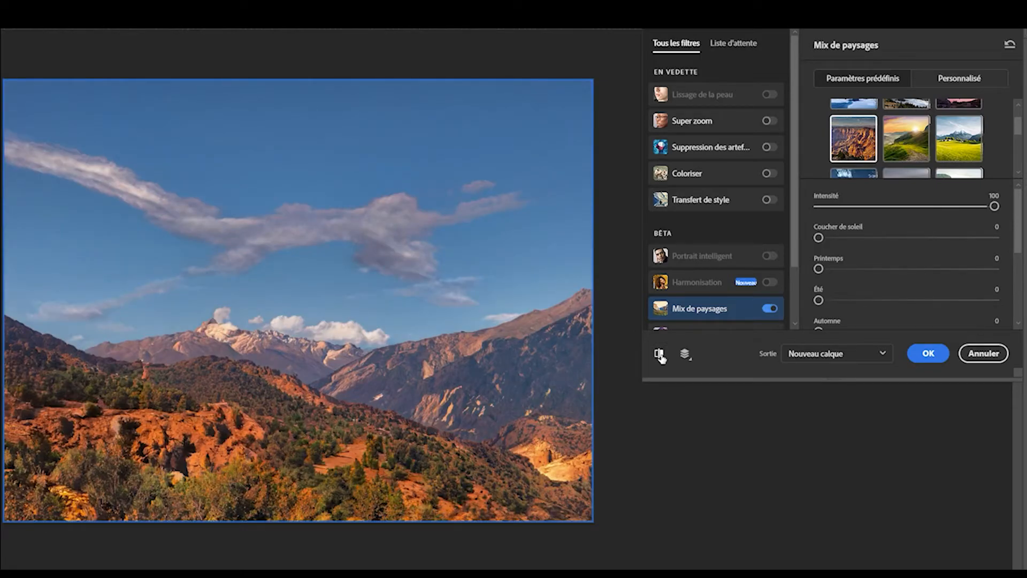
pyautogui.click(659, 355)
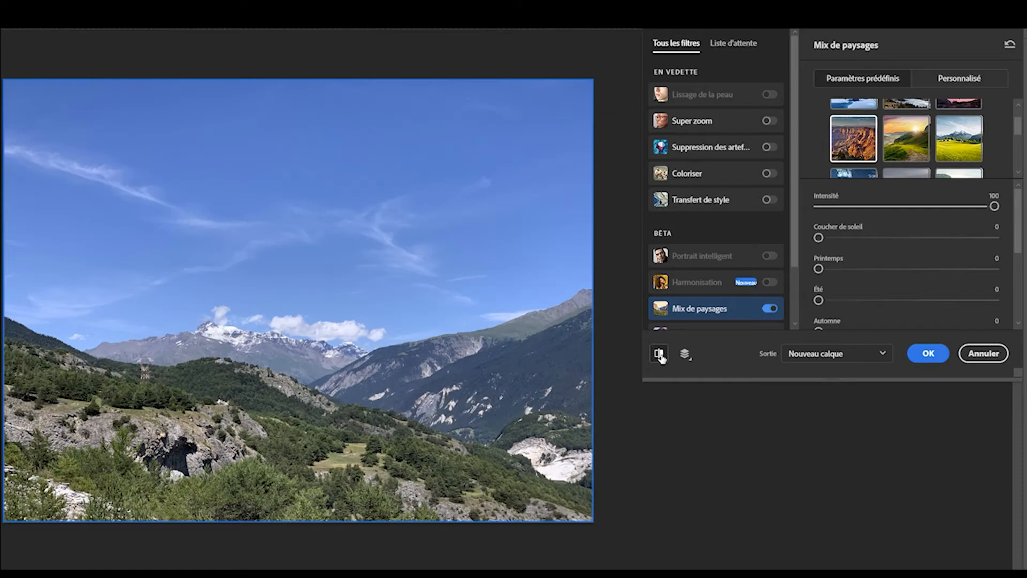
pyautogui.click(660, 355)
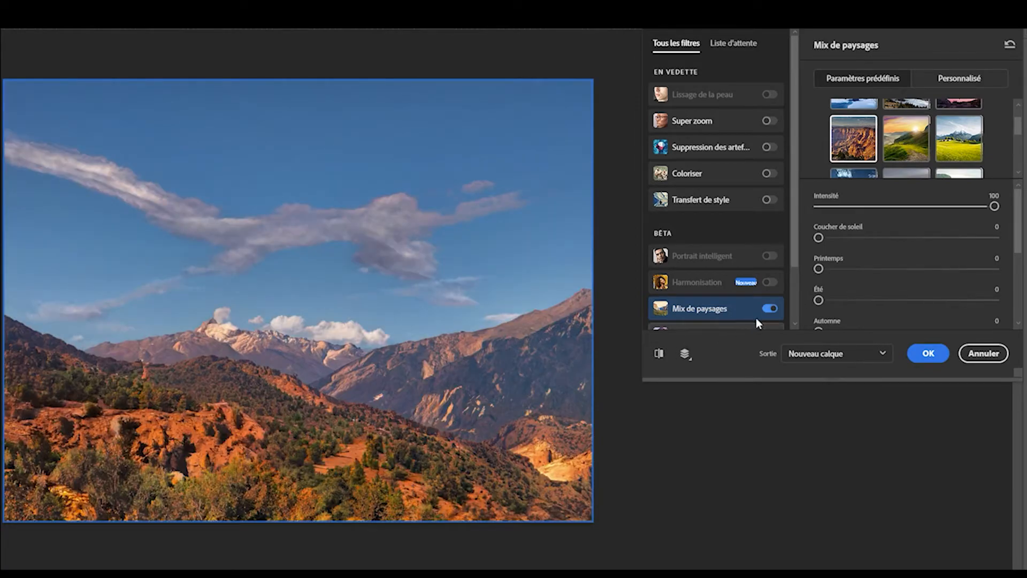
# Apply the green hills preset with the low sun and compare it with the original photo.
pyautogui.click(908, 141)
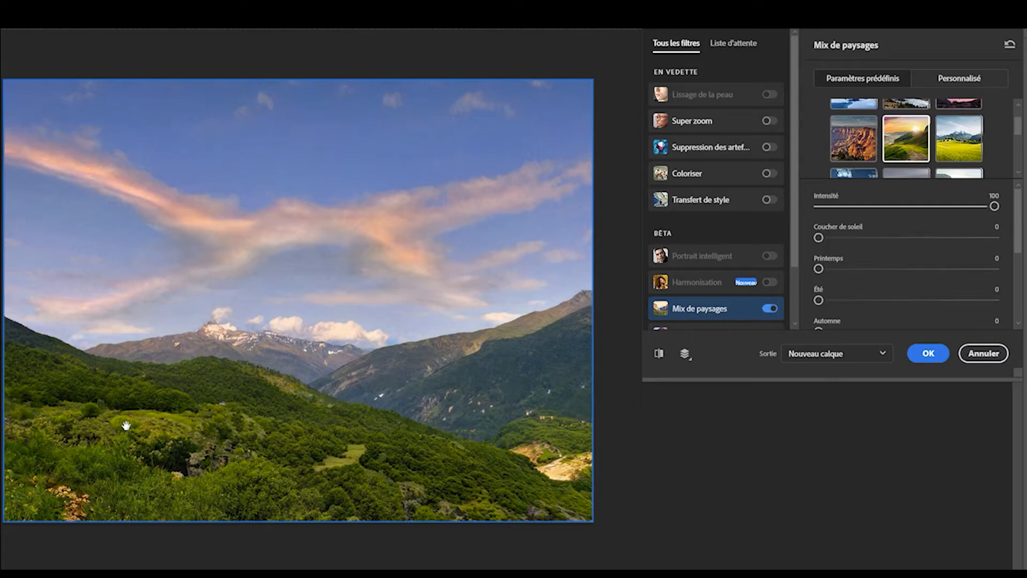
pyautogui.click(658, 353)
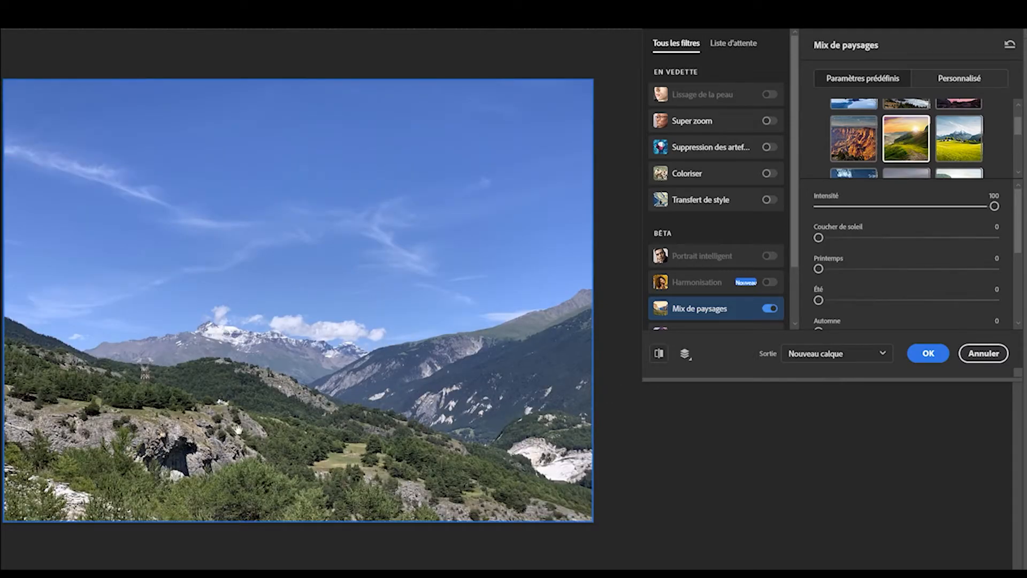
pyautogui.click(659, 353)
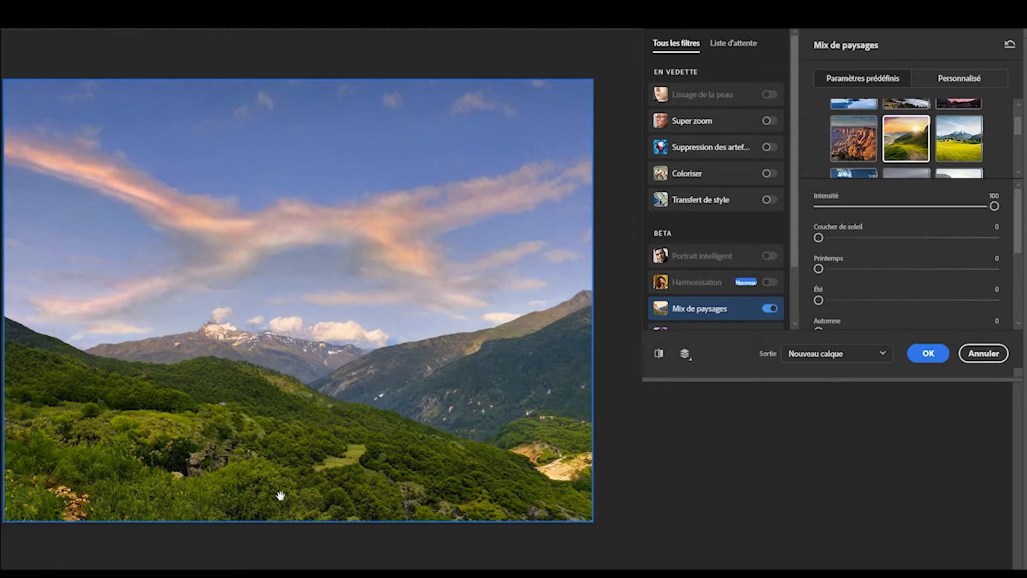
pyautogui.click(666, 355)
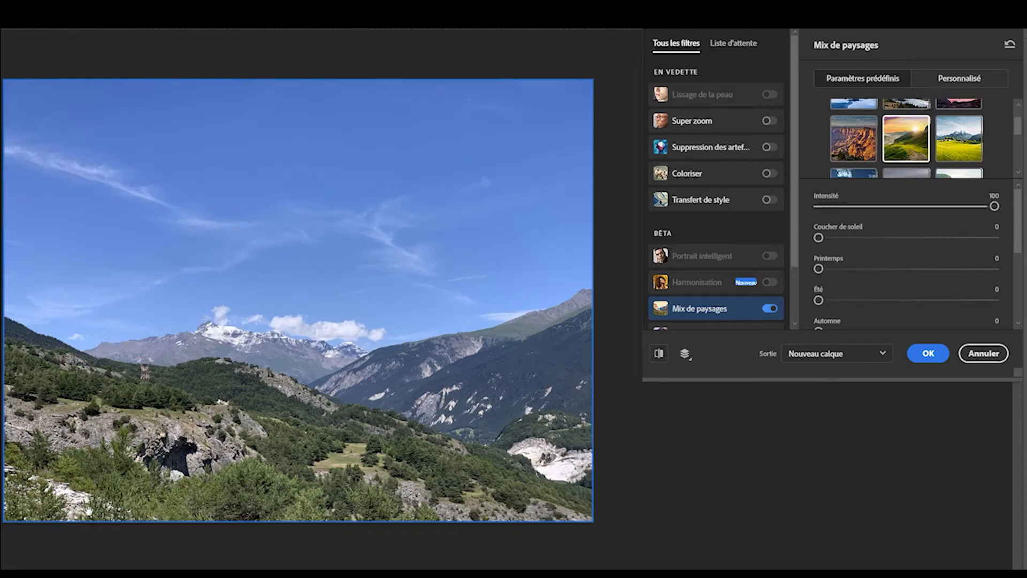
pyautogui.click(658, 355)
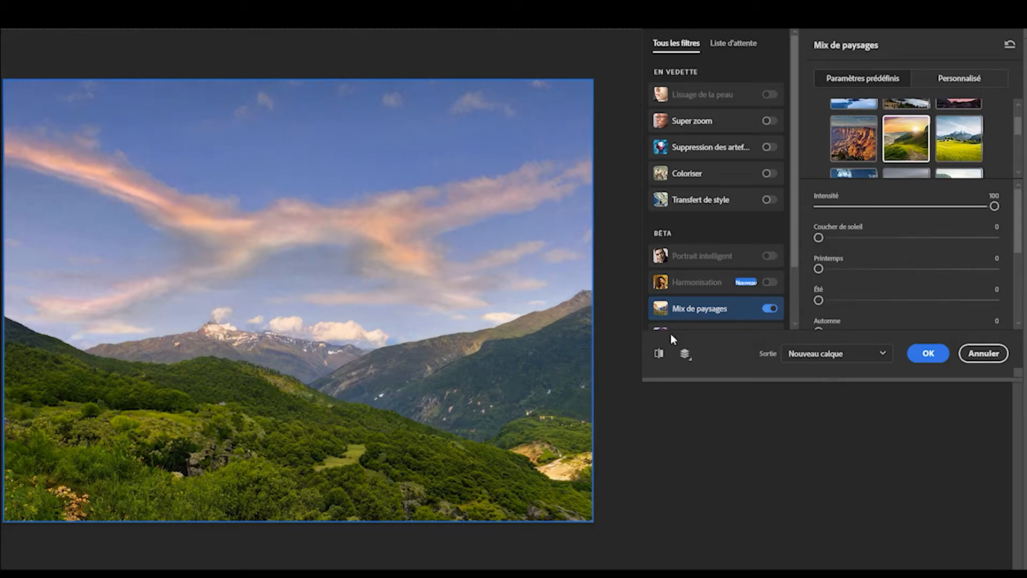
# Apply the bright green meadow preset with snowy mountains to the photo.
pyautogui.click(951, 148)
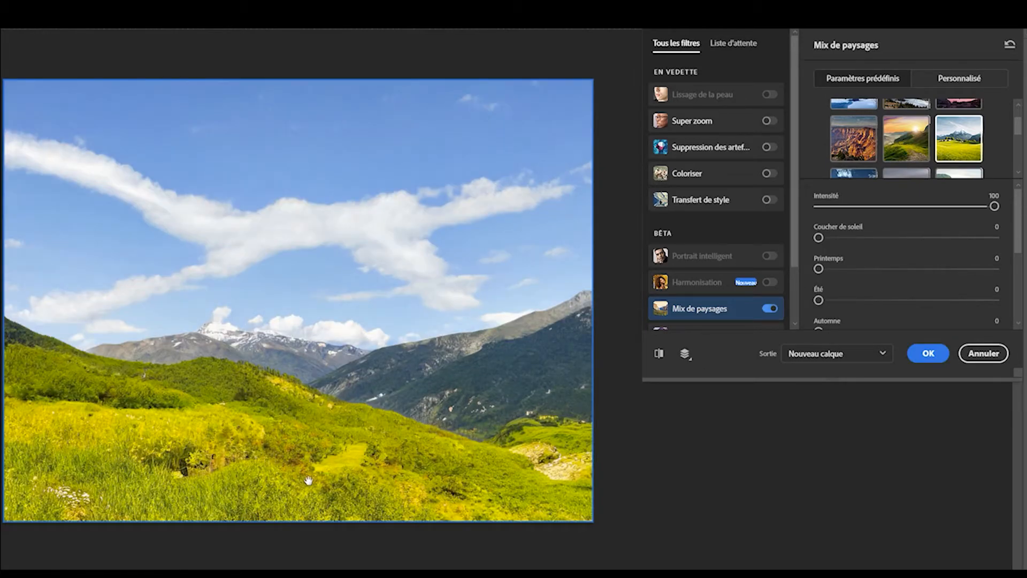
# Compare the bright green meadow result with the original photo twice, ending on the filtered version.
pyautogui.click(664, 358)
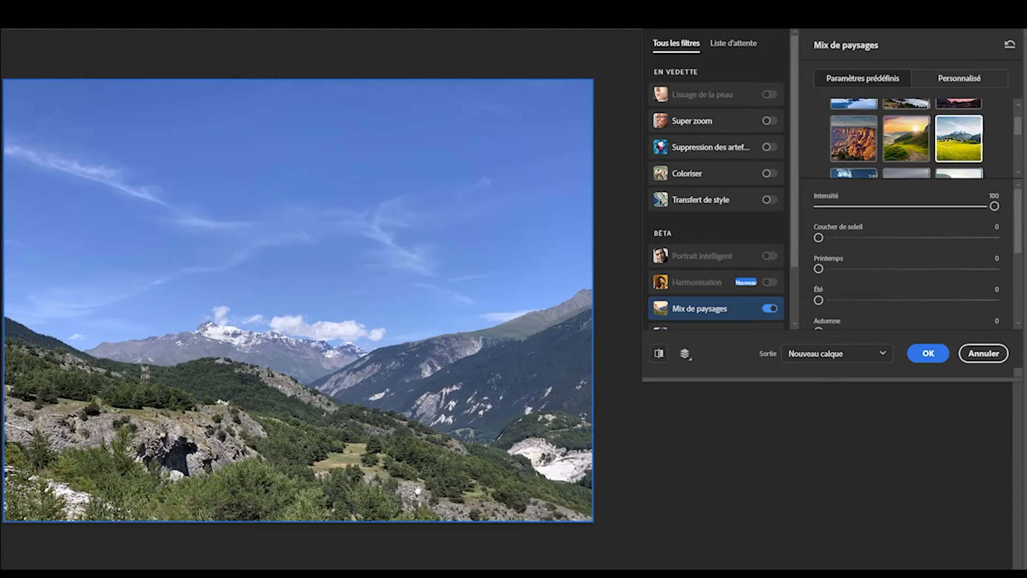
pyautogui.click(658, 357)
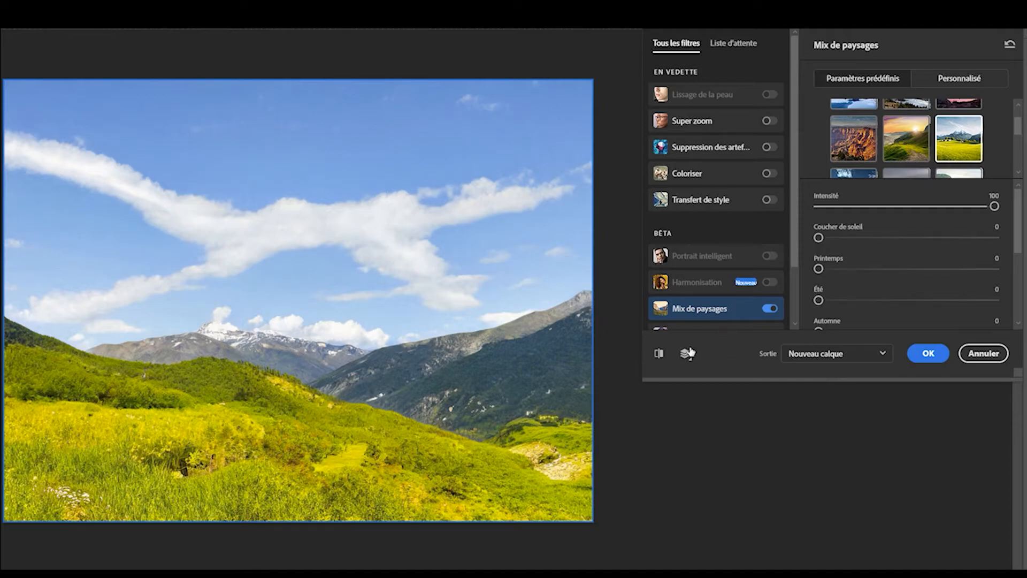
pyautogui.click(659, 354)
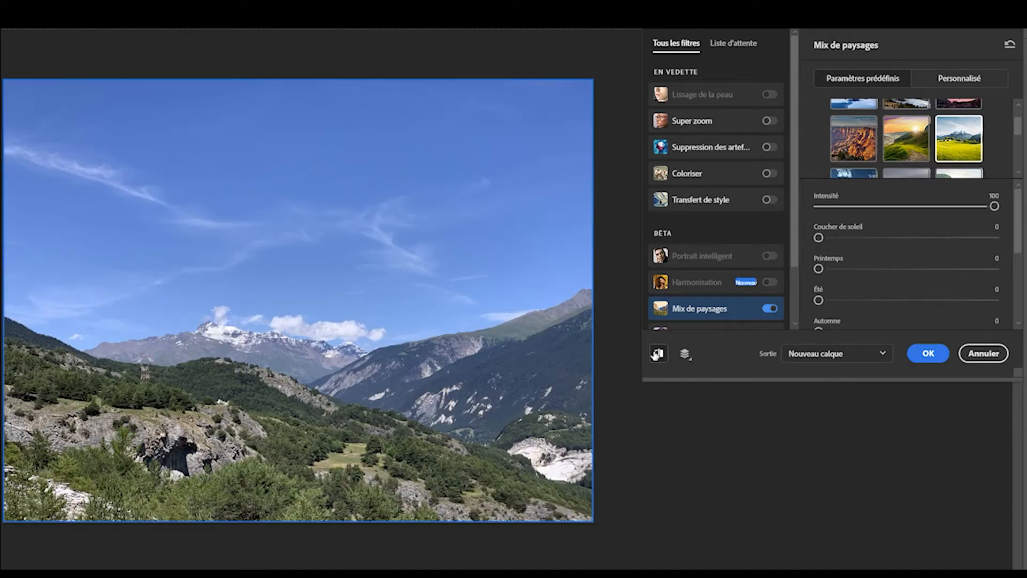
pyautogui.click(657, 354)
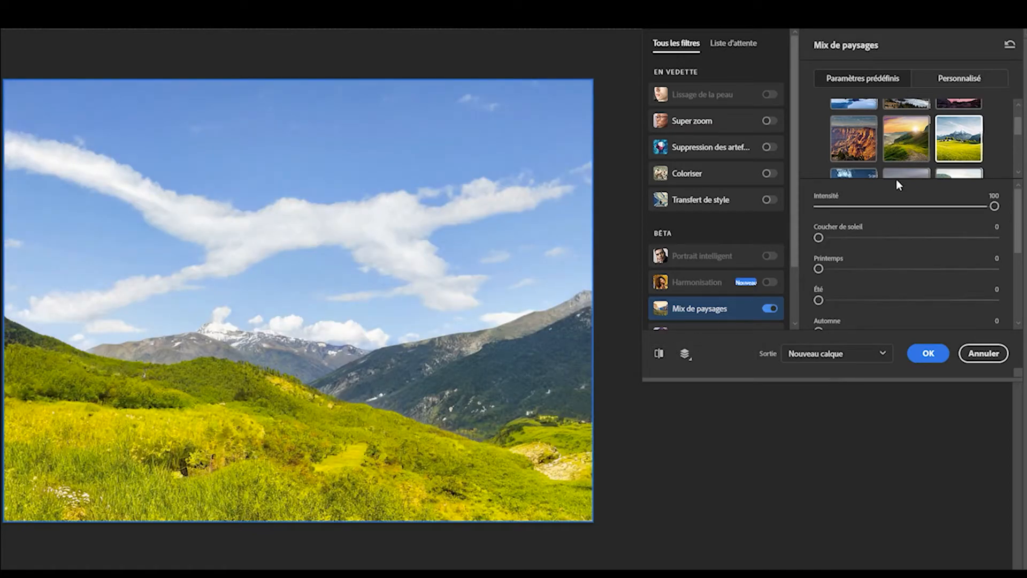
# Apply the sandy desert preset with rock formations under a blue sky and compare it with the original photo.
pyautogui.scroll(-2, 904, 139)
pyautogui.click(848, 144)
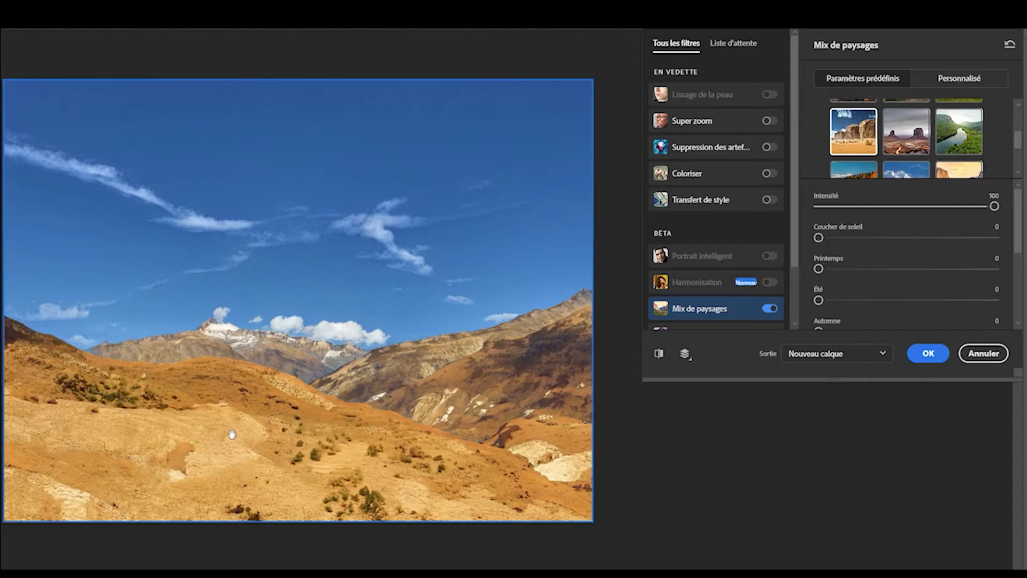
pyautogui.click(669, 357)
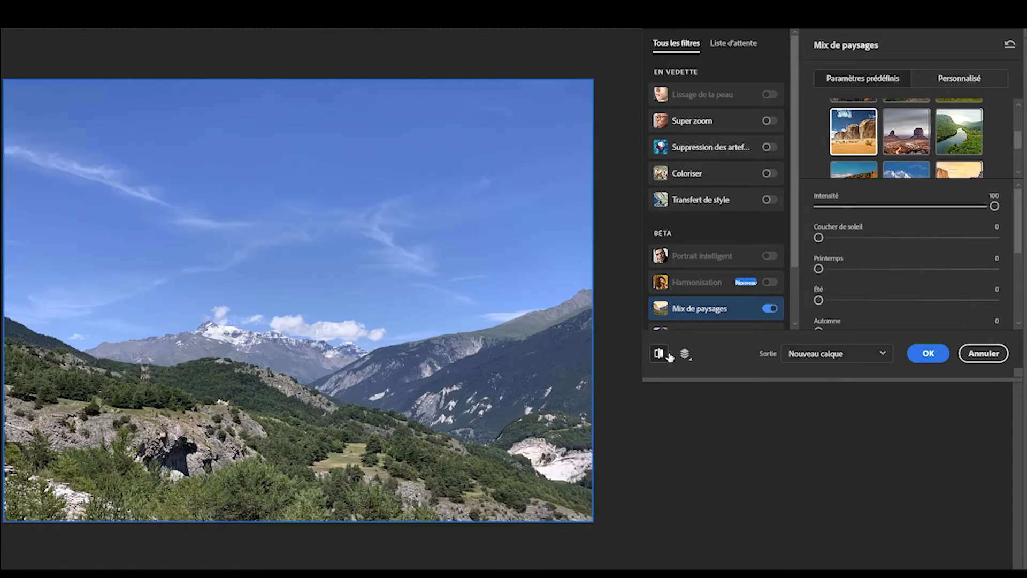
pyautogui.click(670, 357)
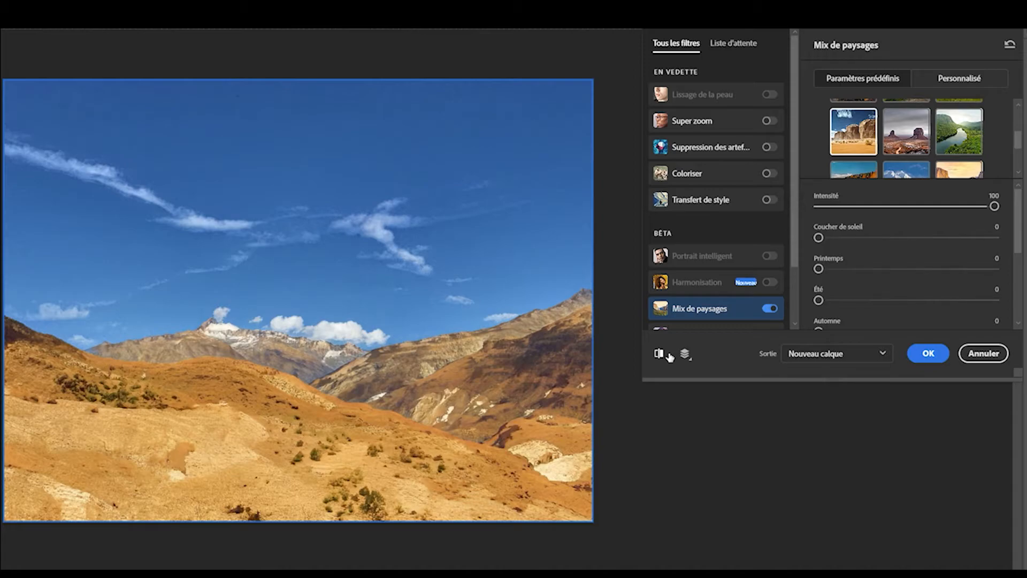
pyautogui.click(670, 357)
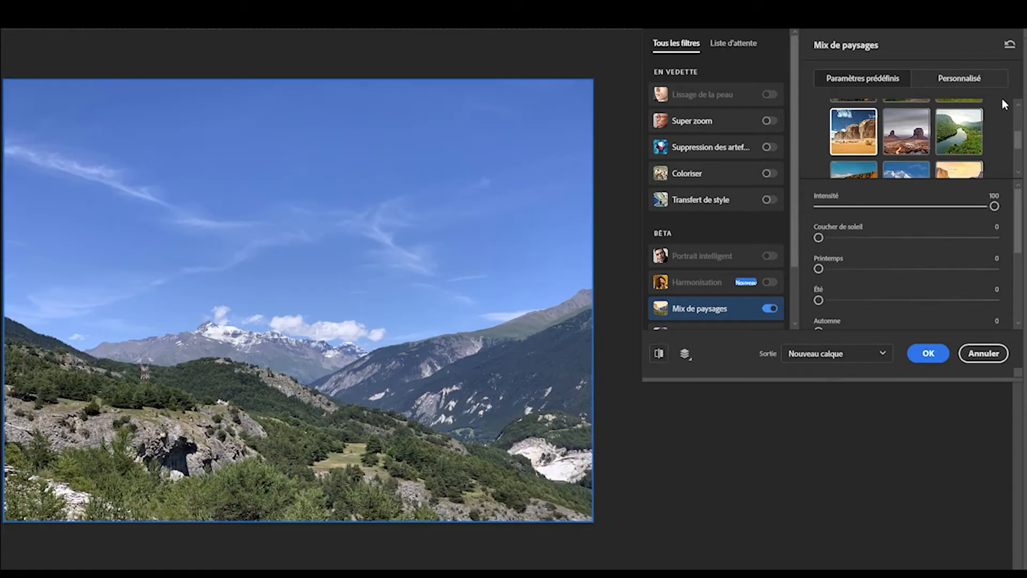
# Apply the red desert buttes preset with the cloudy grey sky and compare it with the original photo.
pyautogui.click(921, 128)
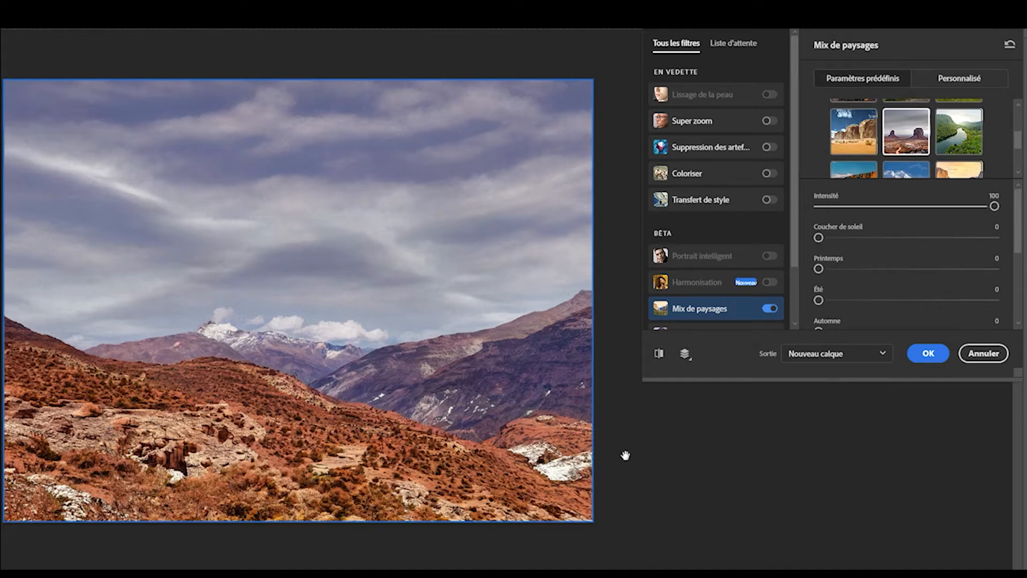
pyautogui.click(668, 358)
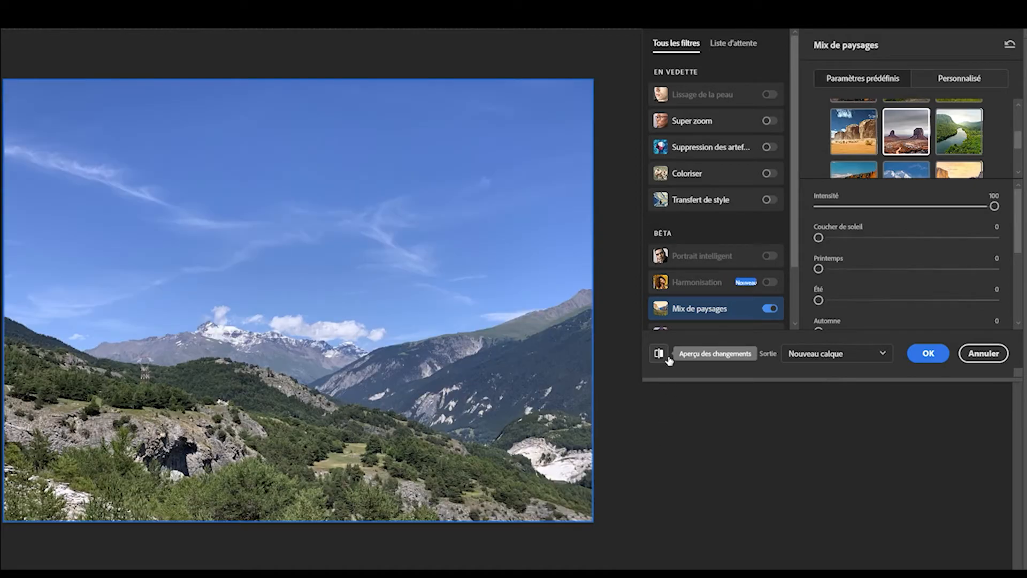
pyautogui.click(668, 358)
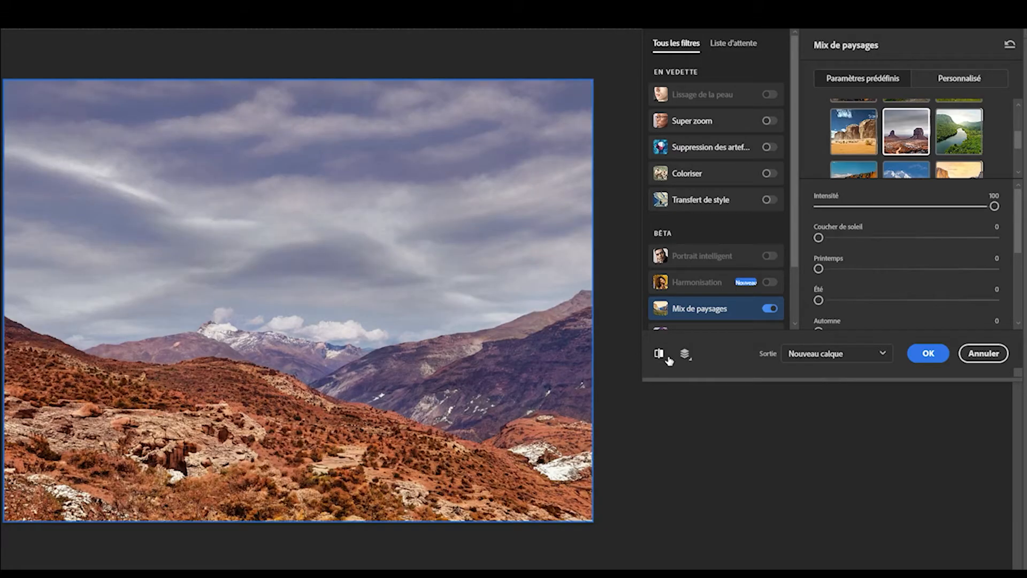
pyautogui.click(667, 358)
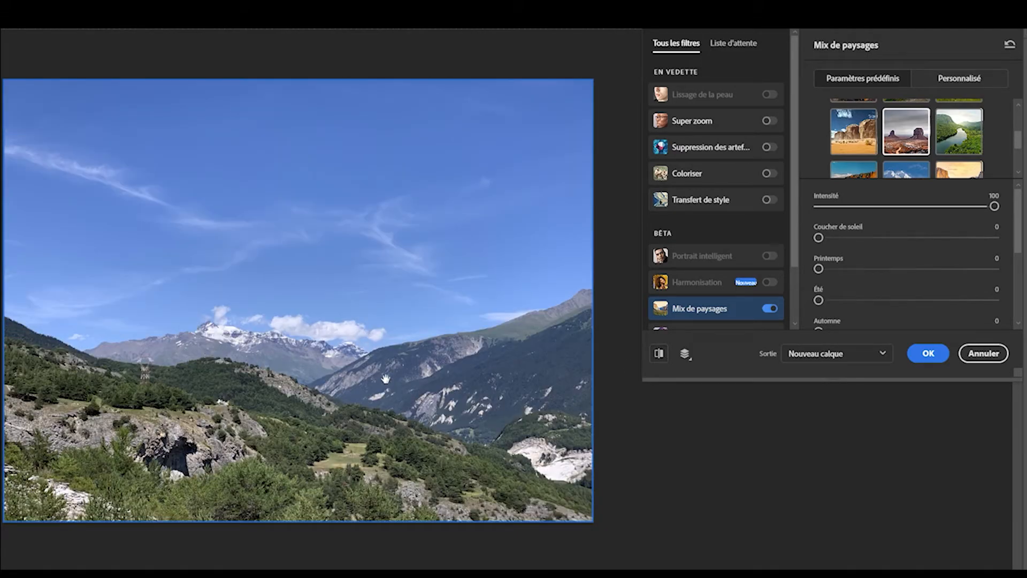
pyautogui.click(660, 357)
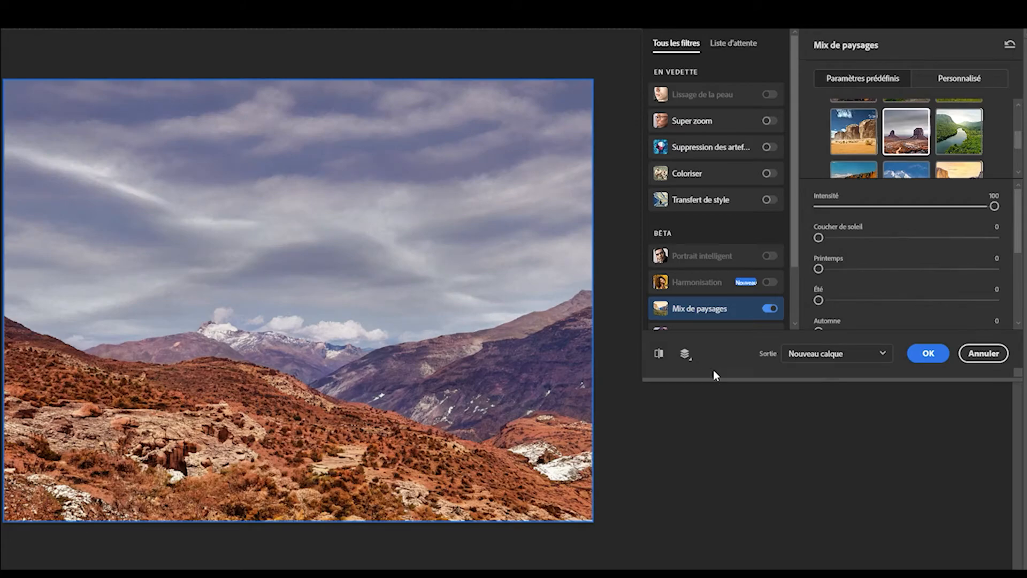
# Apply the green valley preset with the winding river and compare it with the original photo.
pyautogui.click(962, 140)
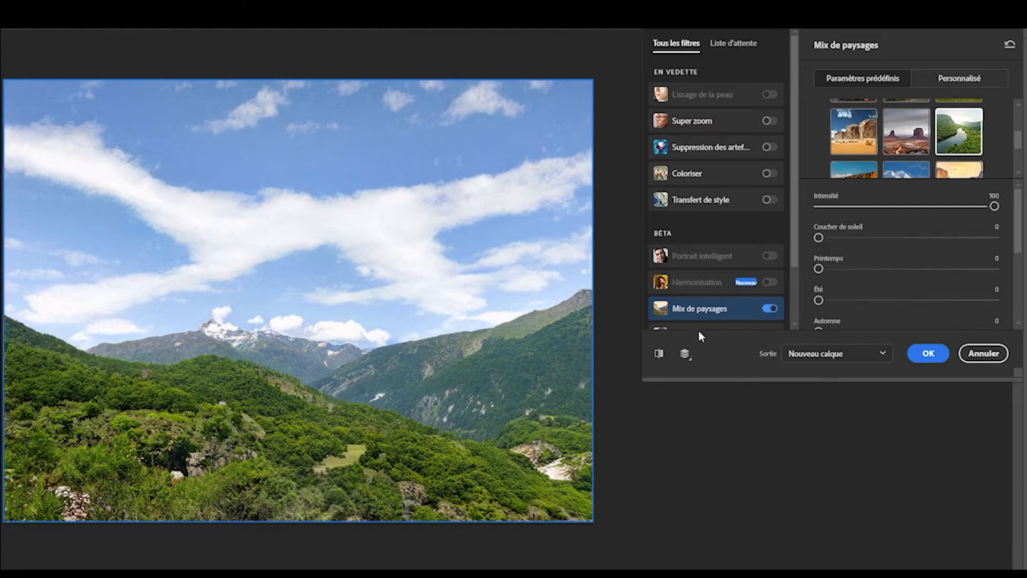
pyautogui.click(665, 355)
pyautogui.click(665, 355)
# Apply the autumn preset with orange trees reflected in a lake and compare it with the original photo.
pyautogui.scroll(-2, 871, 158)
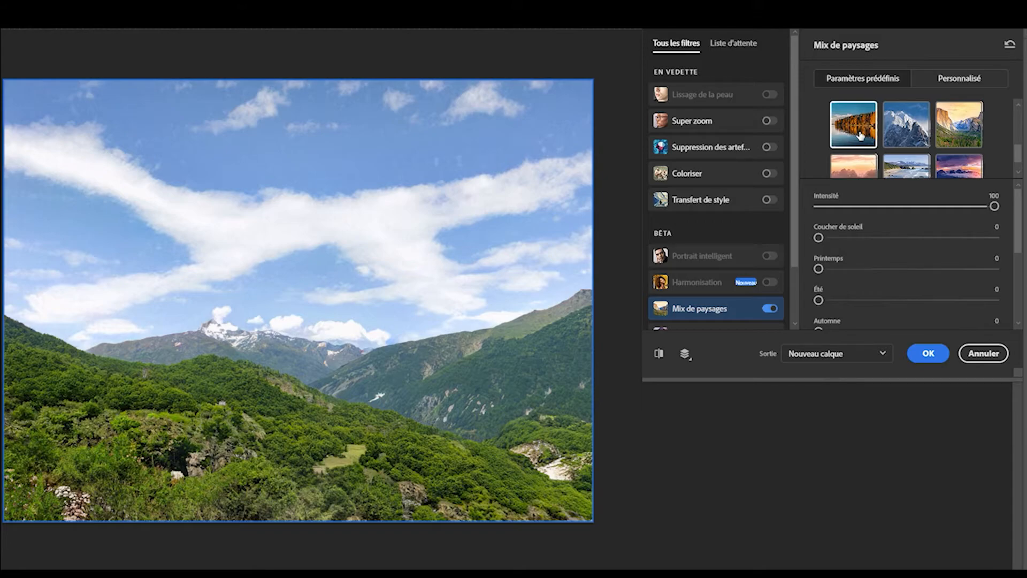
pyautogui.click(861, 134)
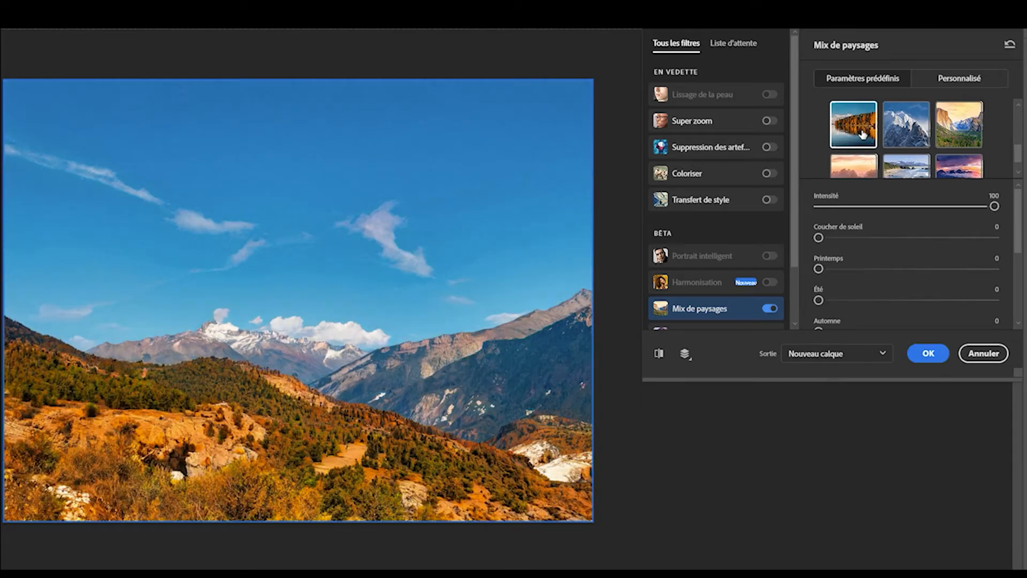
pyautogui.click(659, 355)
pyautogui.click(659, 355)
pyautogui.click(660, 355)
pyautogui.click(660, 355)
# Apply the snowy mountain peak preset with the blue sky and compare it with the original photo.
pyautogui.click(906, 131)
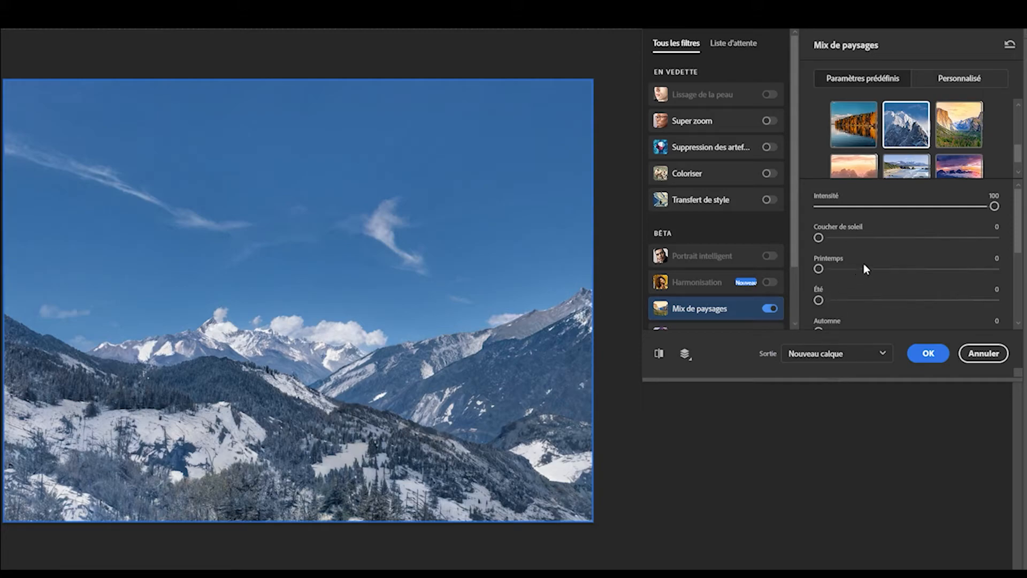
pyautogui.click(660, 355)
pyautogui.click(660, 354)
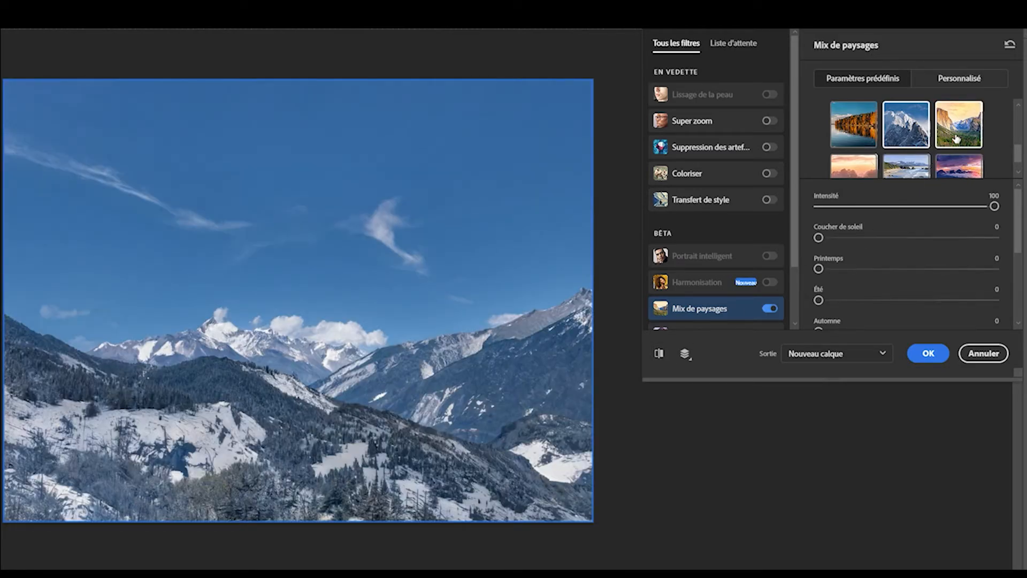
# Apply the forested valley preset with cliffs and a golden sky and compare it with the original photo.
pyautogui.click(956, 138)
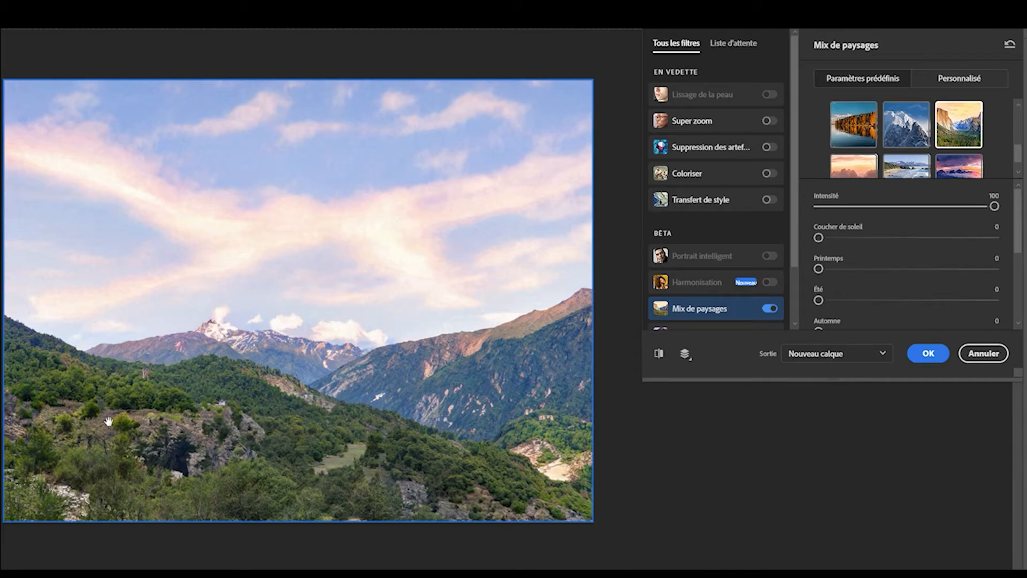
pyautogui.click(659, 354)
pyautogui.click(661, 356)
pyautogui.click(660, 355)
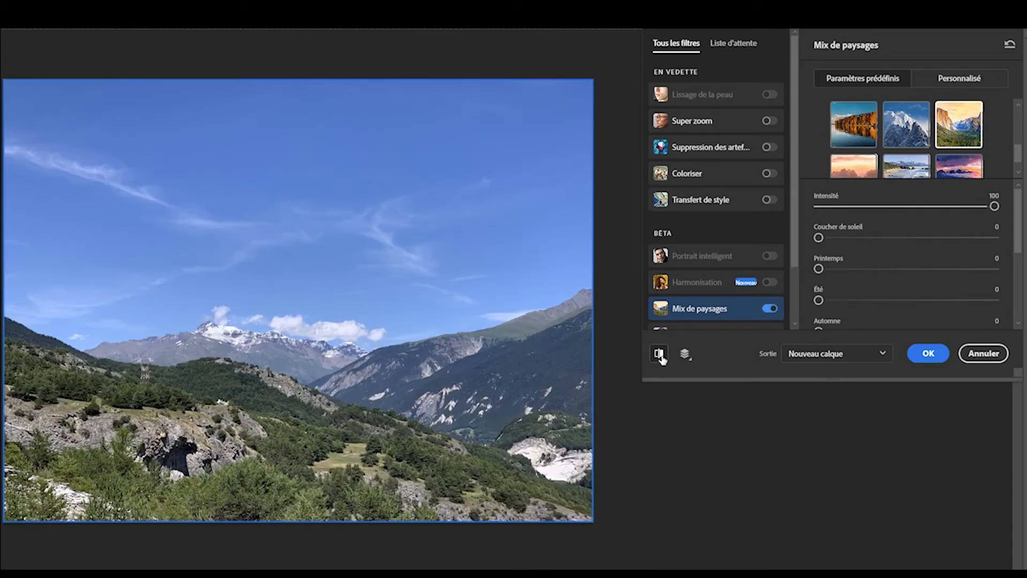
pyautogui.click(661, 355)
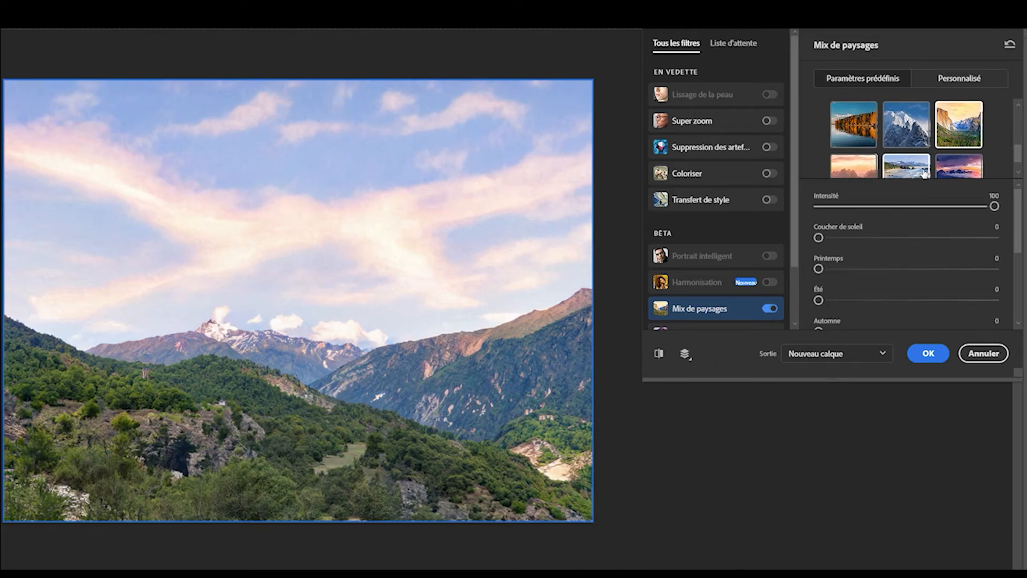
# Apply the pale orange sunset preset with the calm lake and compare it with the original photo.
pyautogui.click(866, 169)
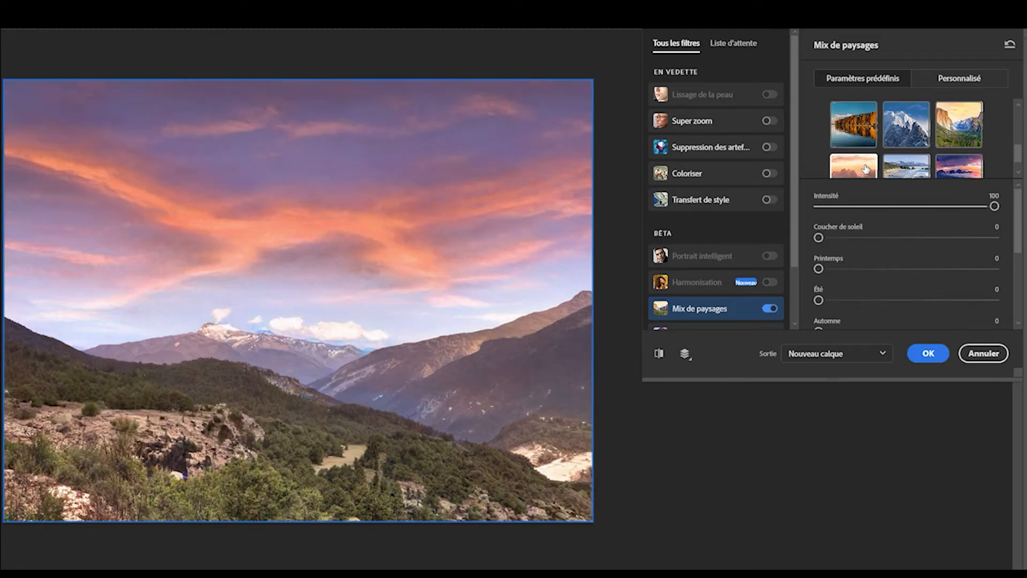
pyautogui.scroll(-1, 866, 169)
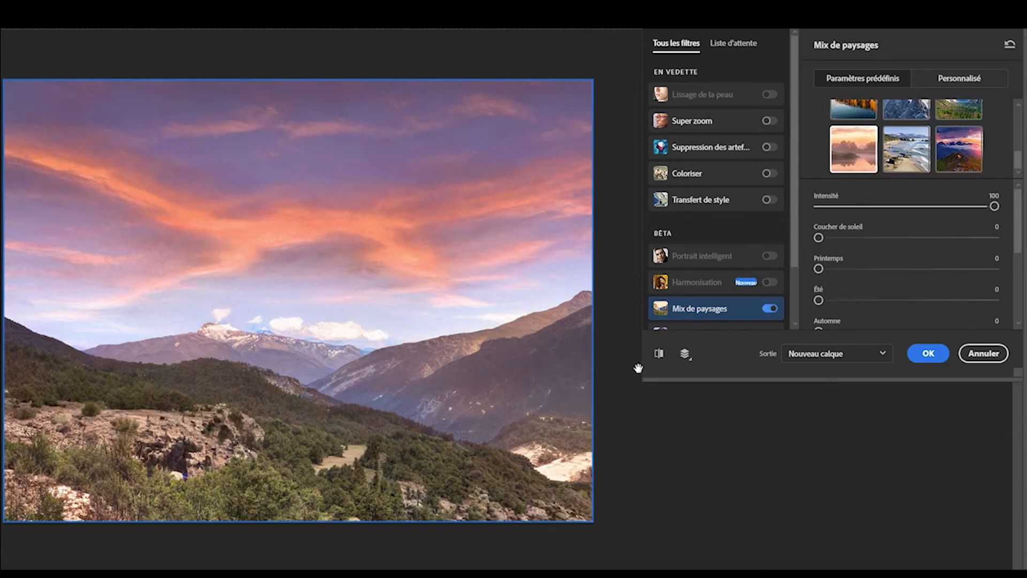
pyautogui.click(660, 354)
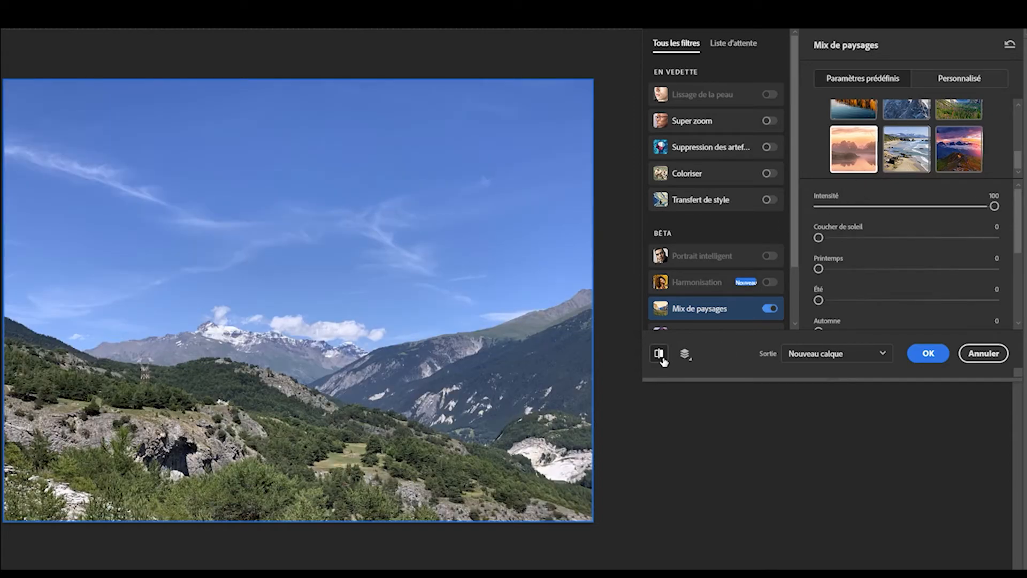
pyautogui.click(661, 357)
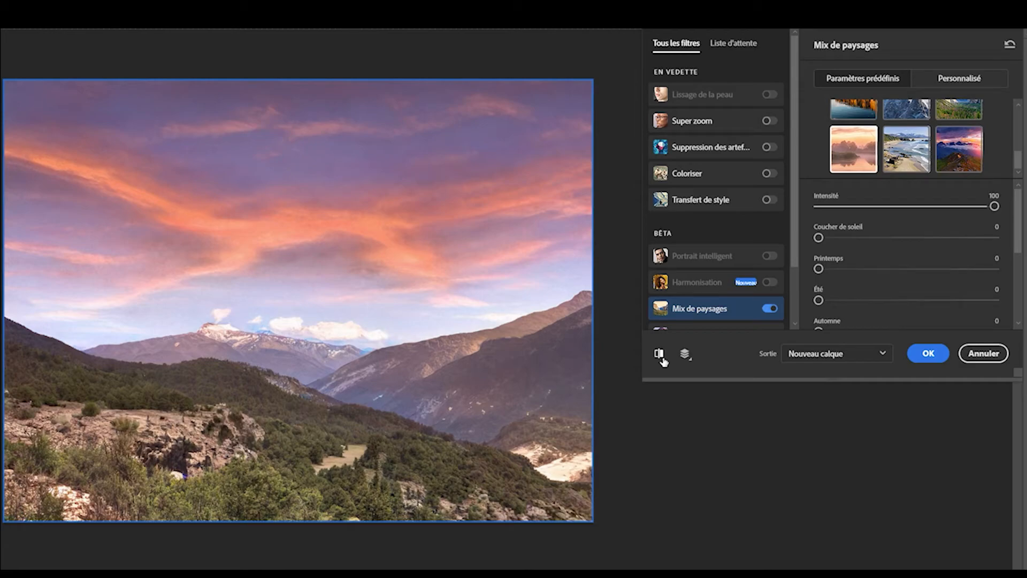
pyautogui.click(661, 358)
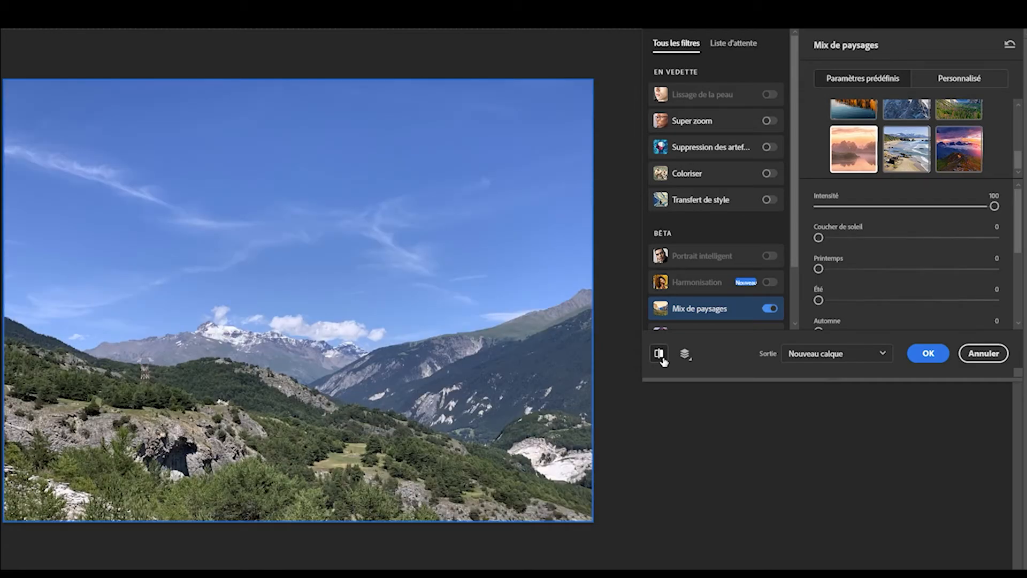
pyautogui.click(662, 359)
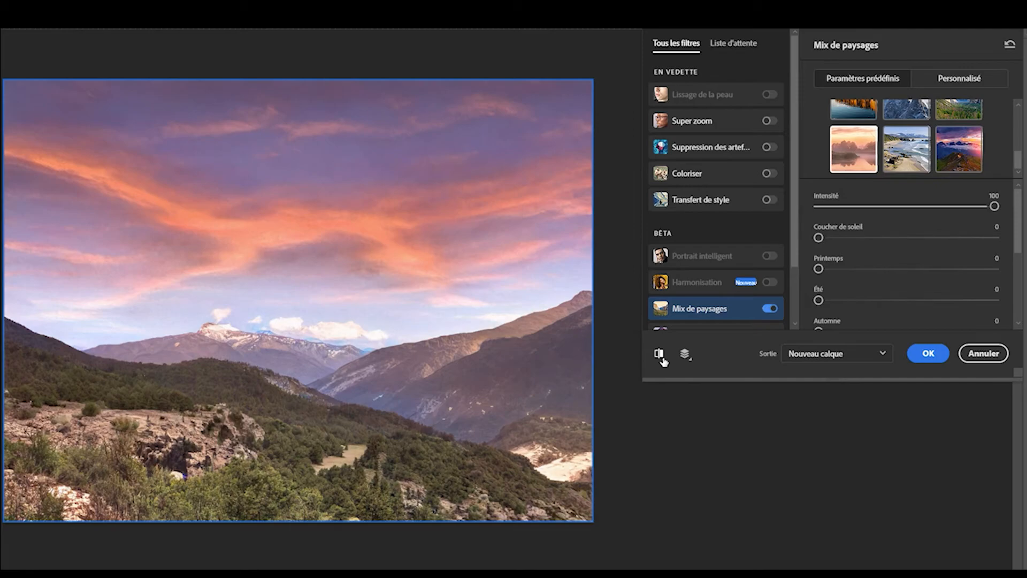
# Apply the sandy beach preset with waves and rocks and compare it with the original photo.
pyautogui.click(907, 166)
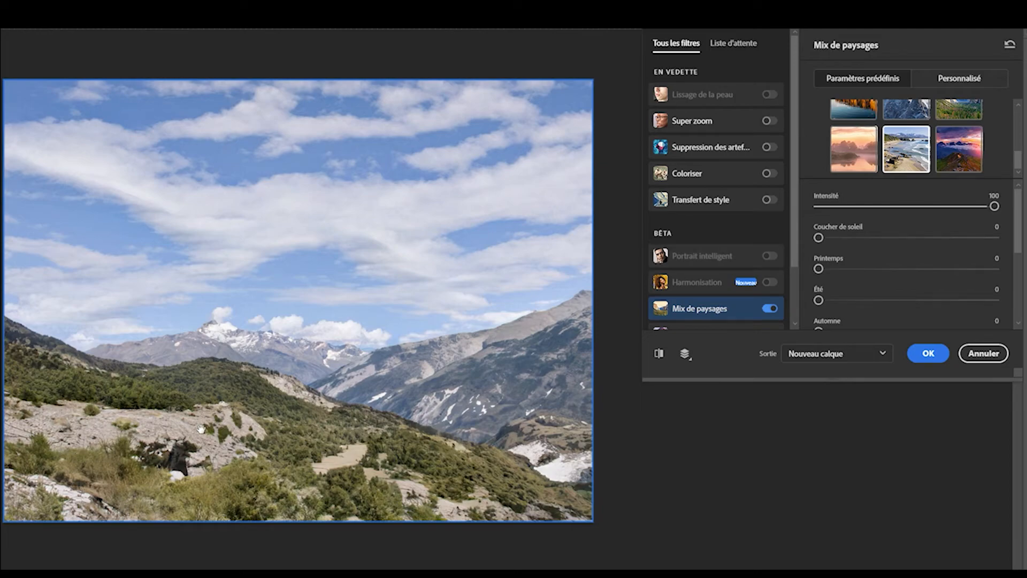
pyautogui.click(659, 353)
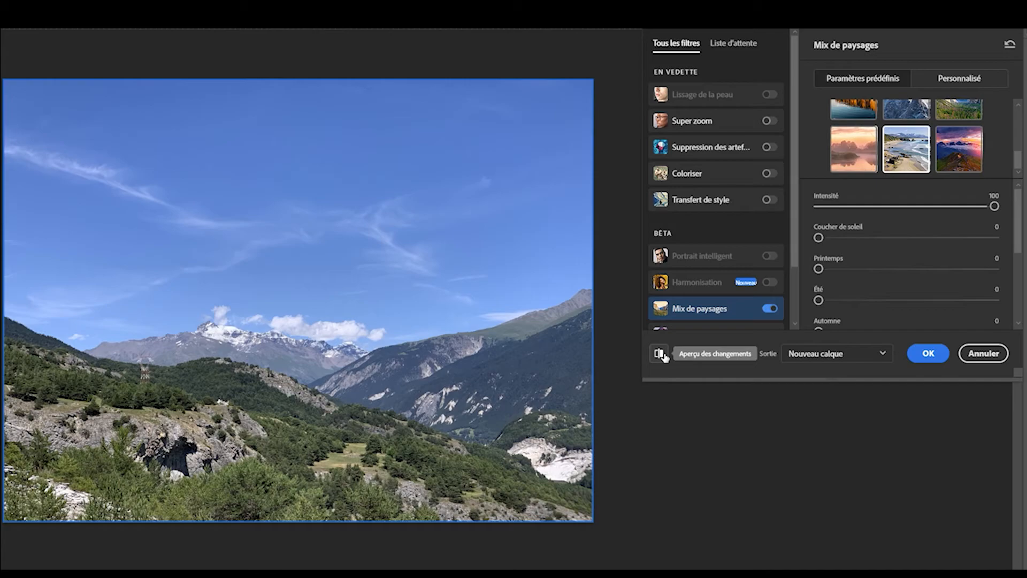
pyautogui.click(662, 354)
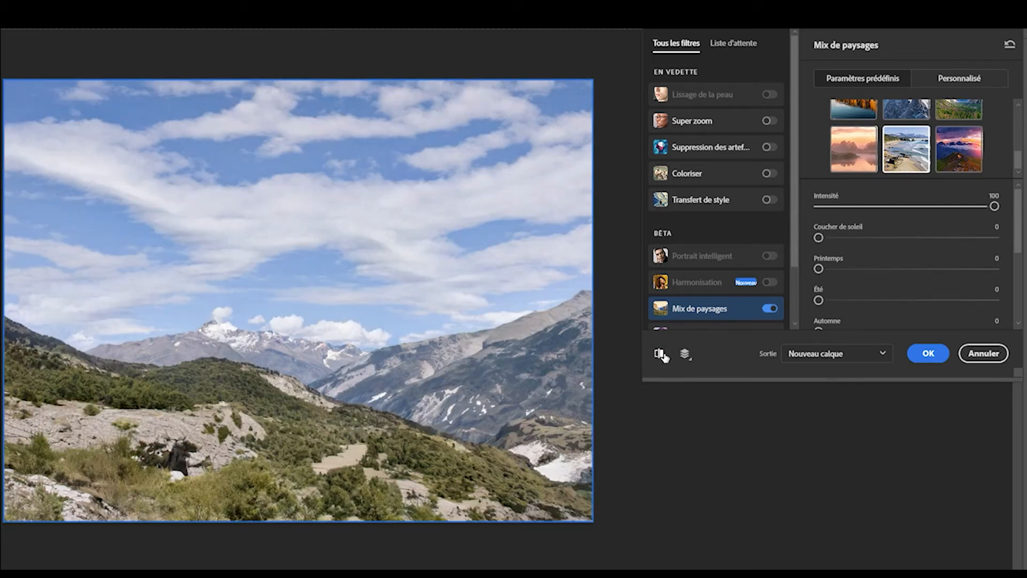
# Apply the last row's purple and pink sunset preset over dark mountains and compare it with the original photo.
pyautogui.click(952, 156)
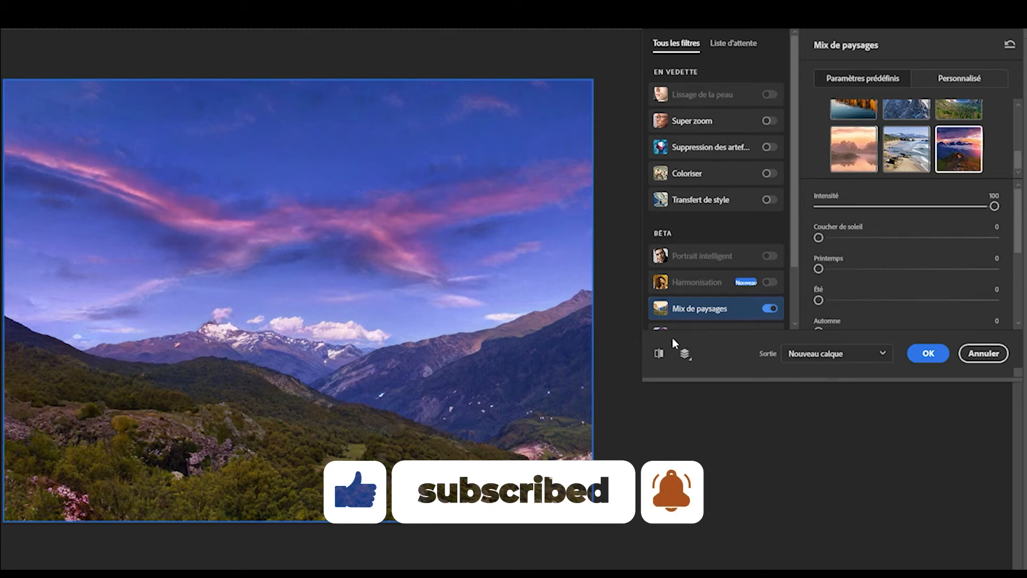
pyautogui.click(659, 354)
pyautogui.click(660, 354)
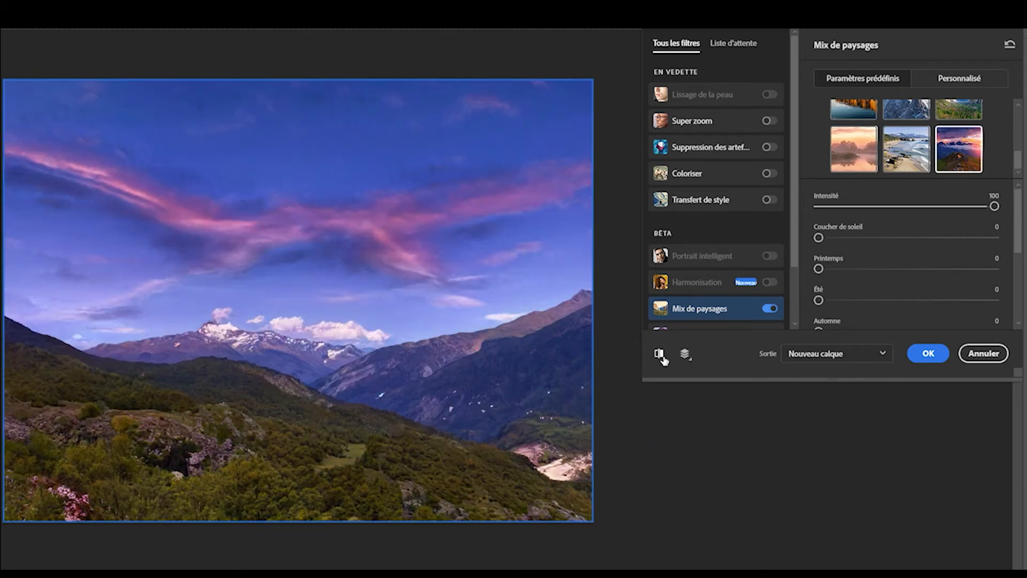
pyautogui.click(660, 354)
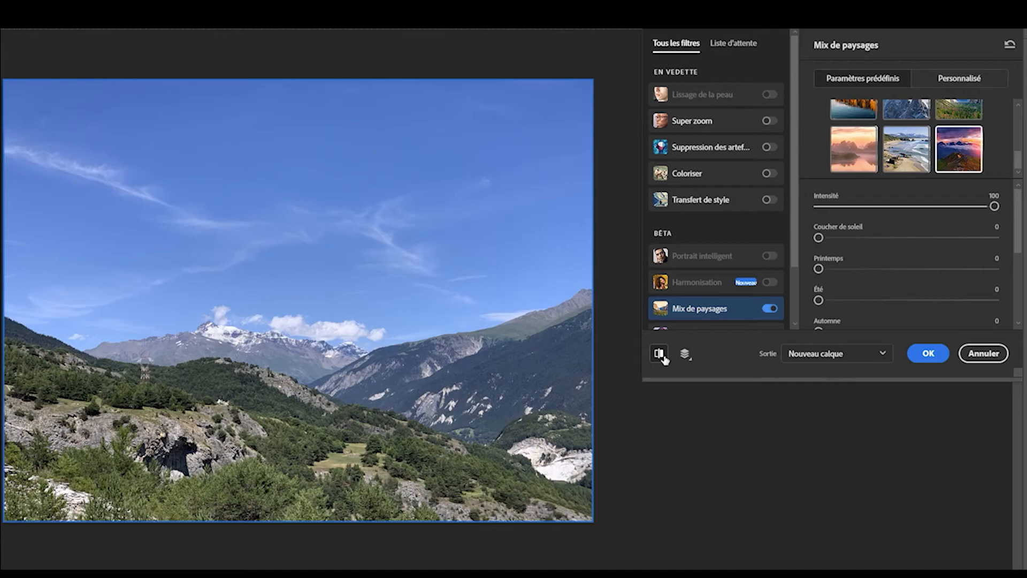
pyautogui.click(660, 354)
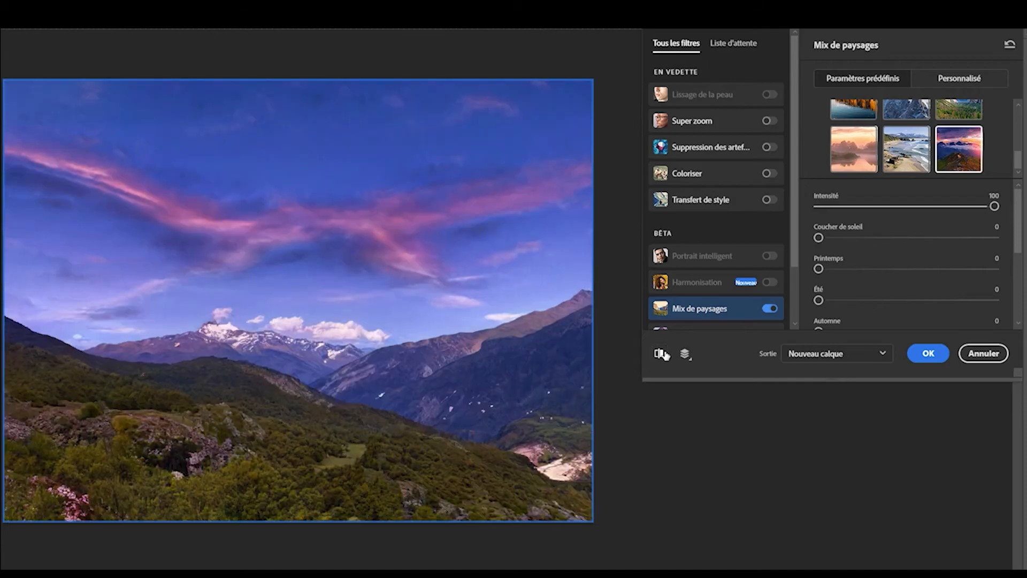
pyautogui.scroll(2, 912, 173)
pyautogui.scroll(-2, 932, 165)
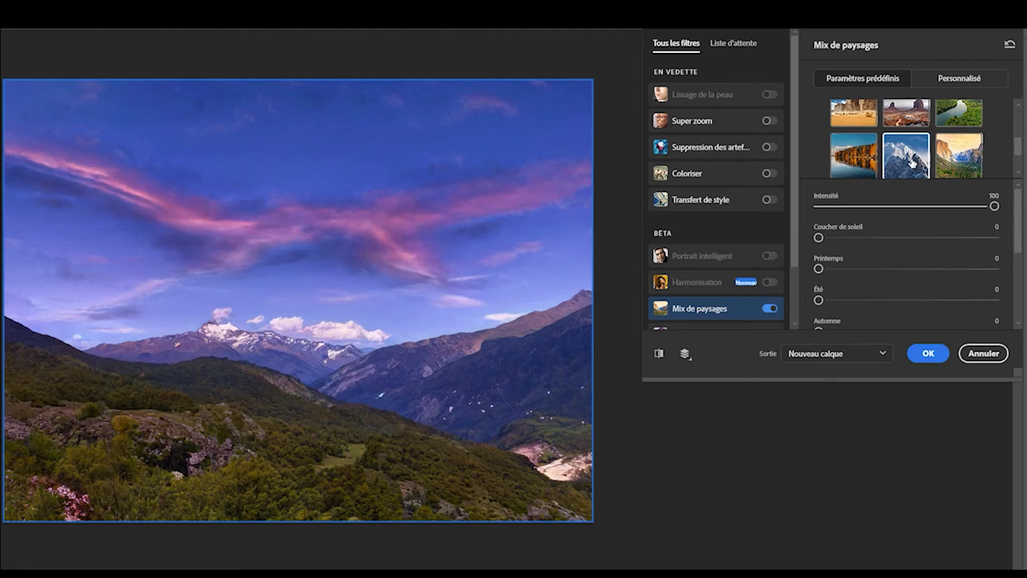
# Apply the snowy blue mountain peak preset and raise its Hiver setting to 95.
pyautogui.click(913, 163)
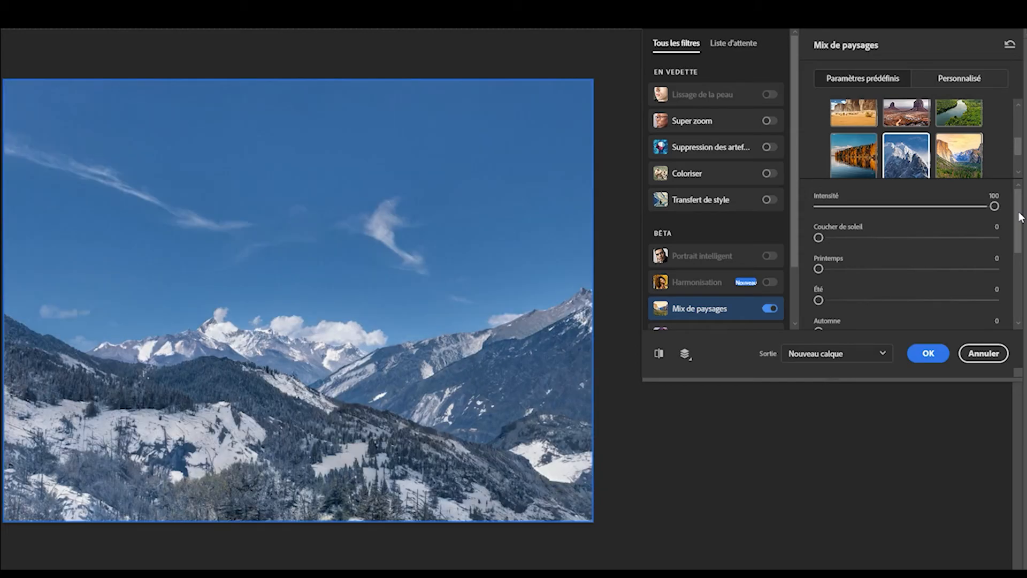
pyautogui.moveTo(1021, 216); pyautogui.dragTo(1020, 263)
pyautogui.moveTo(819, 258); pyautogui.dragTo(897, 258)
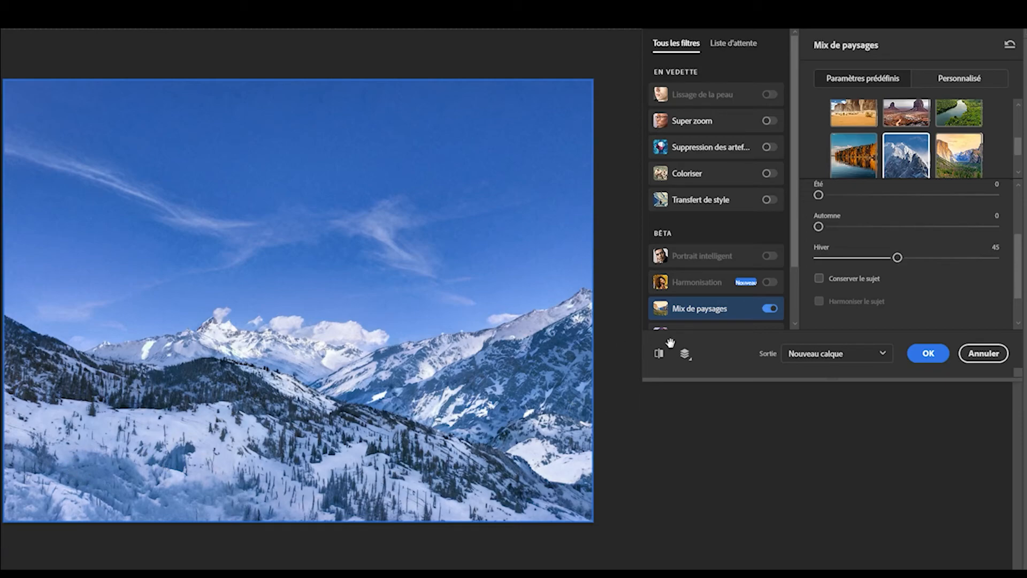
pyautogui.moveTo(897, 257); pyautogui.dragTo(987, 258)
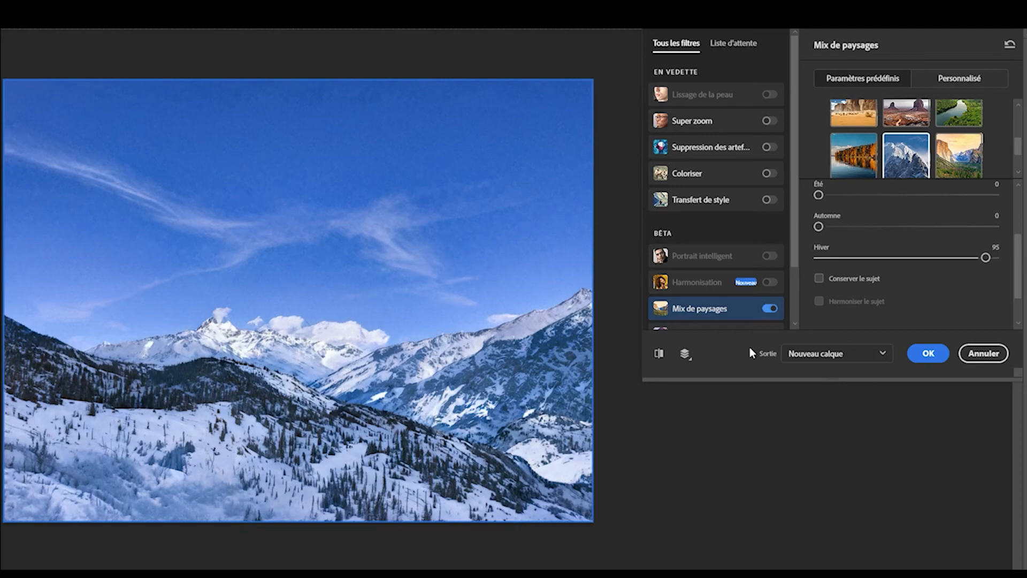
# Compare the winter version of the landscape with the original photo.
pyautogui.click(666, 357)
pyautogui.click(667, 358)
pyautogui.click(666, 357)
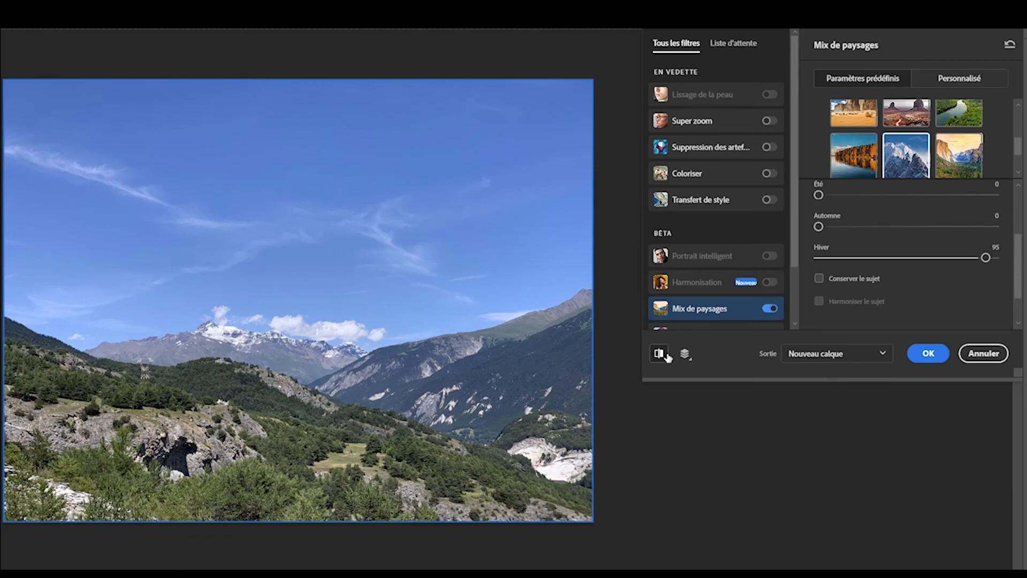
pyautogui.click(666, 358)
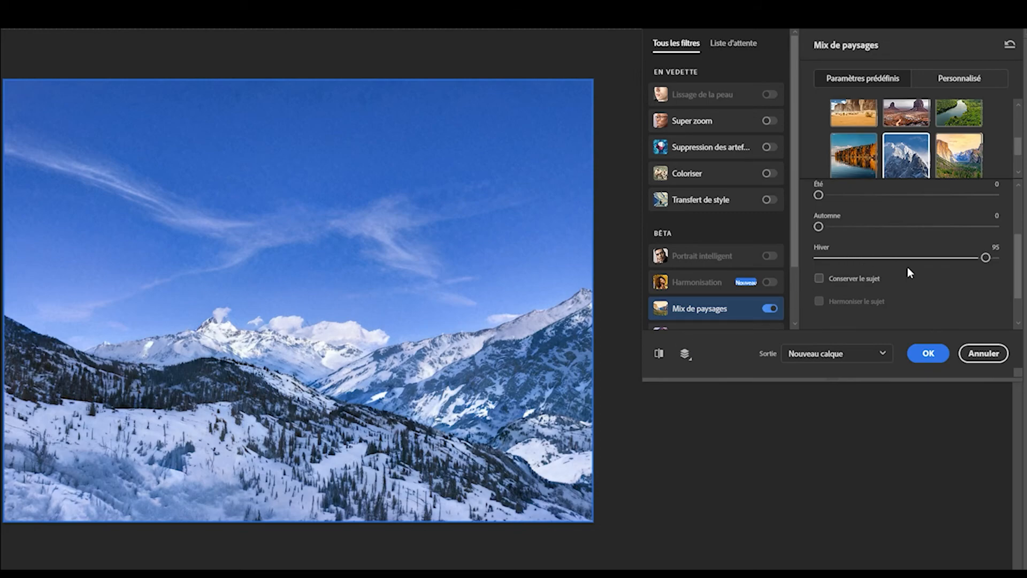
# Raise the Coucher de soleil setting of the snowy landscape close to its maximum.
pyautogui.moveTo(1019, 266); pyautogui.dragTo(1019, 209)
pyautogui.moveTo(819, 238); pyautogui.dragTo(902, 239)
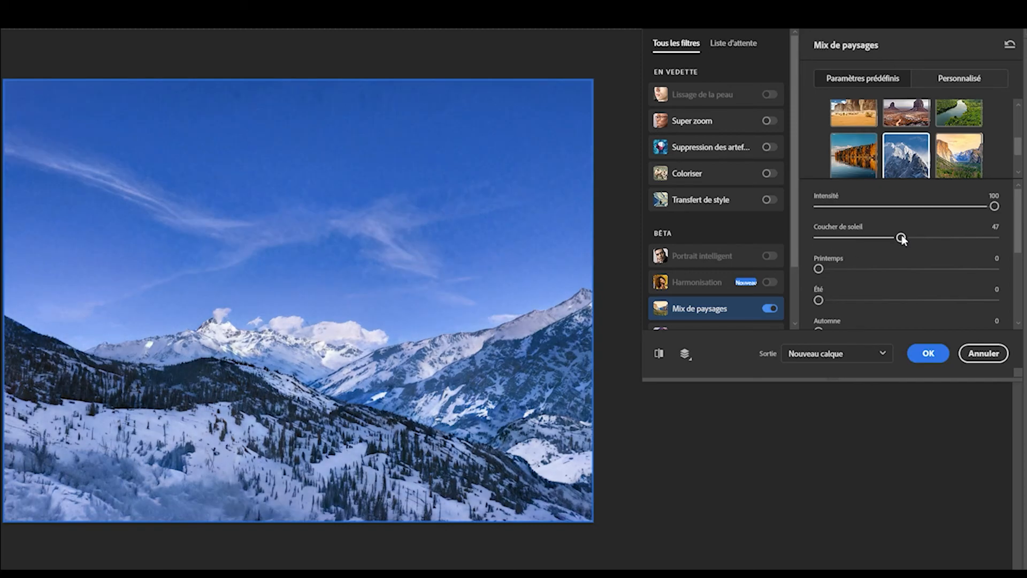
pyautogui.moveTo(902, 240); pyautogui.dragTo(987, 237)
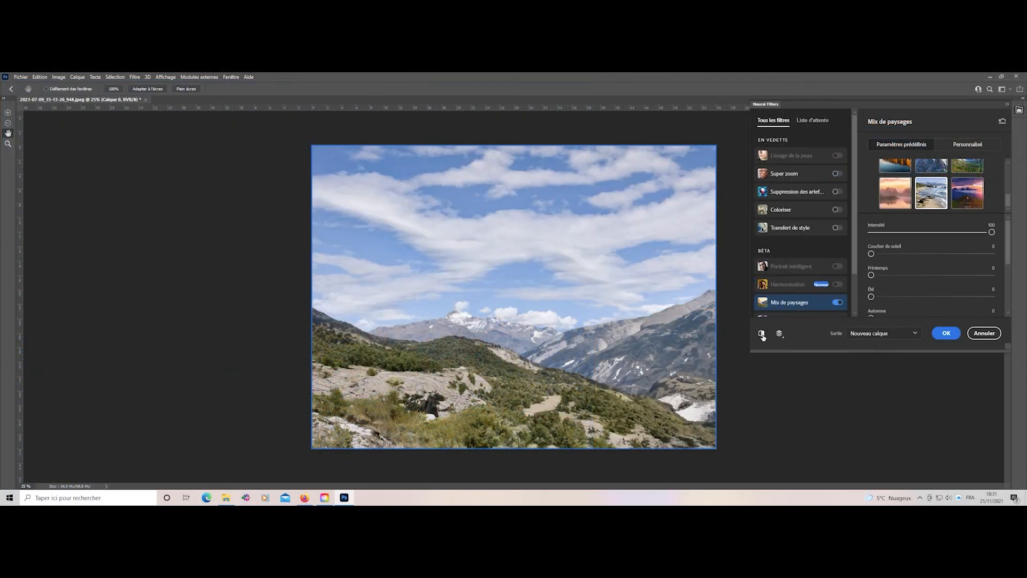
# Output the sandy beach preset's result to a new layer and compare it with the original photo before and after applying.
pyautogui.click(761, 333)
pyautogui.click(761, 333)
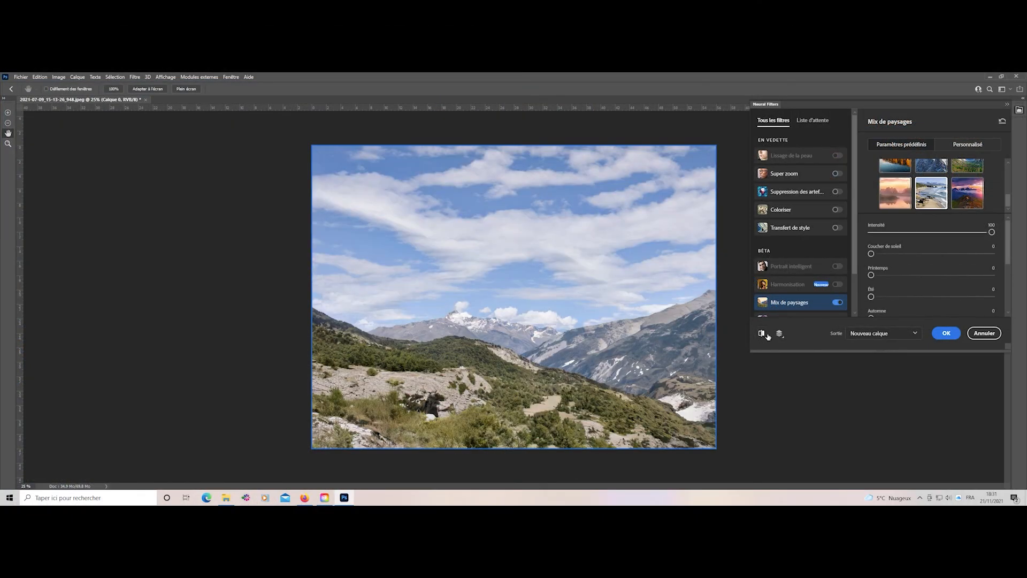
pyautogui.click(943, 336)
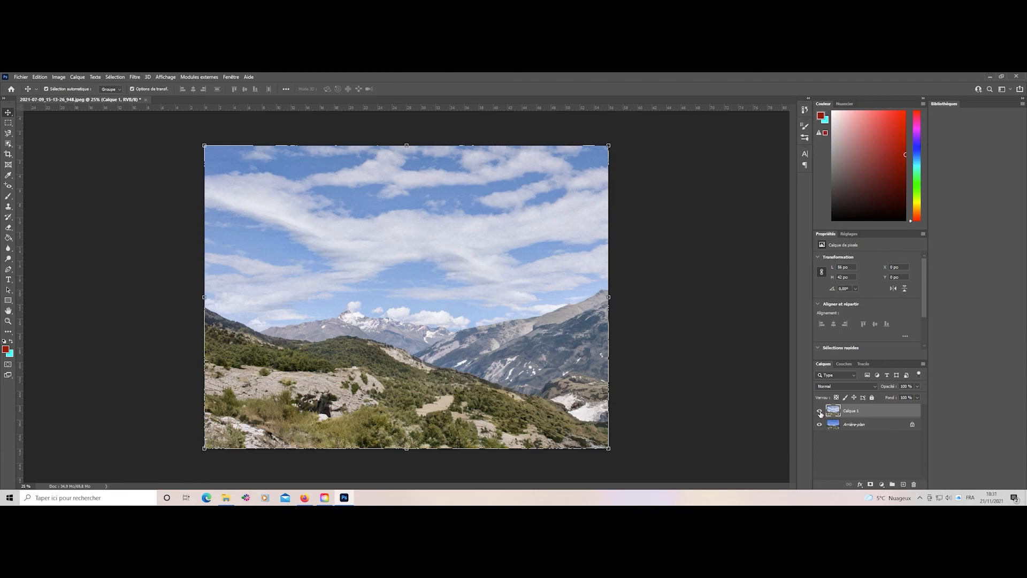
pyautogui.click(820, 411)
pyautogui.click(819, 411)
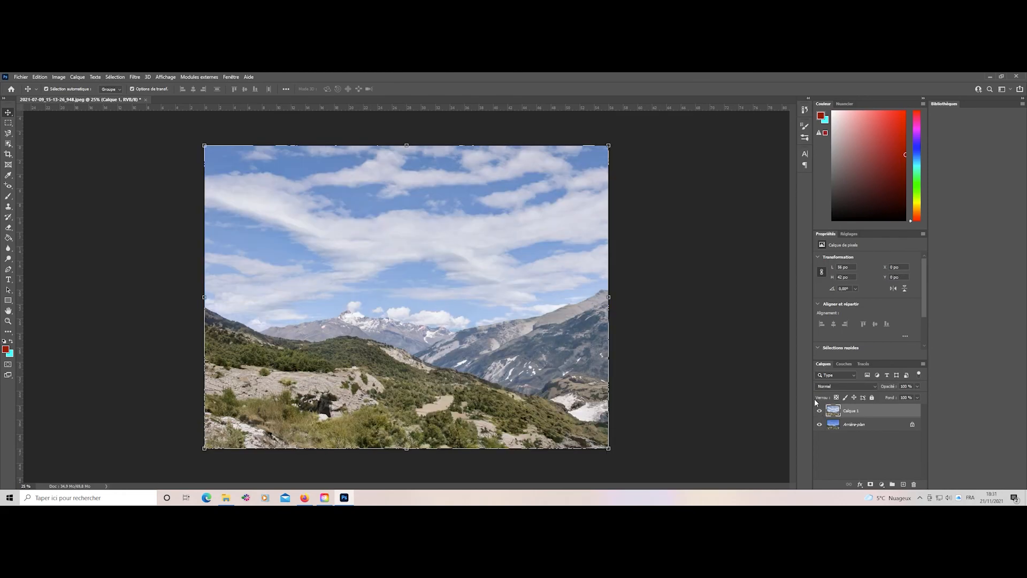